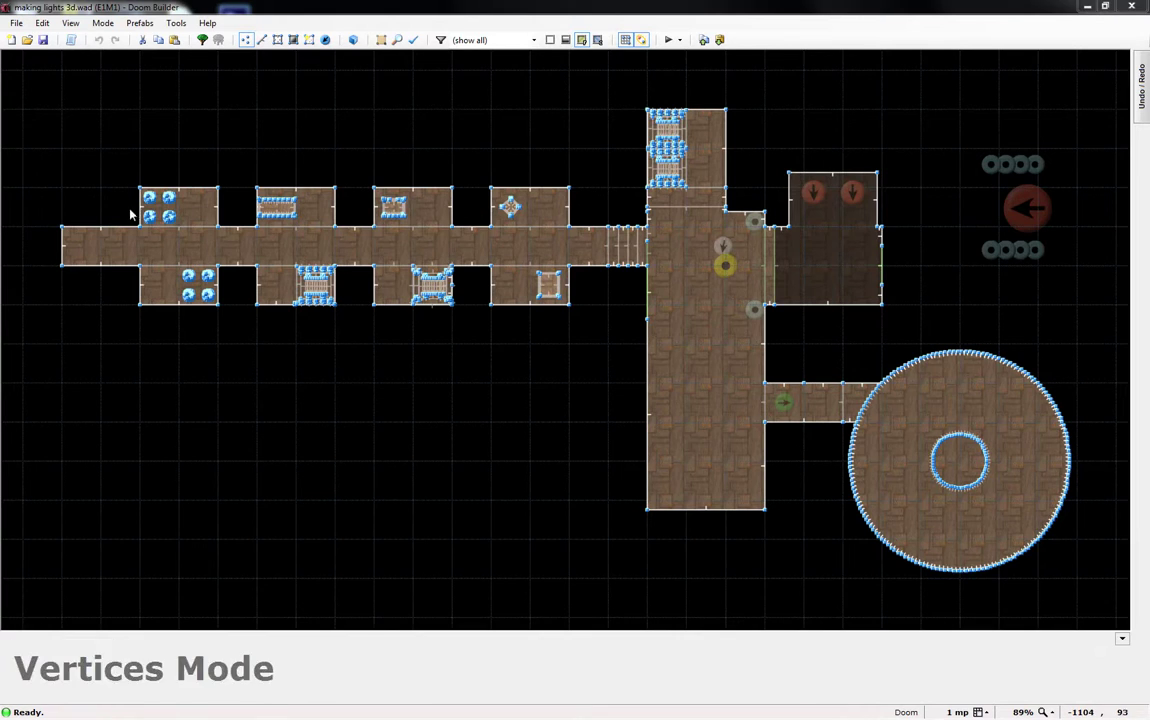
Examine the alcoves with ceiling light designs along the corridor in the 2D map.
scroll(120, 202, "up", 6)
scroll(182, 228, "up", 3)
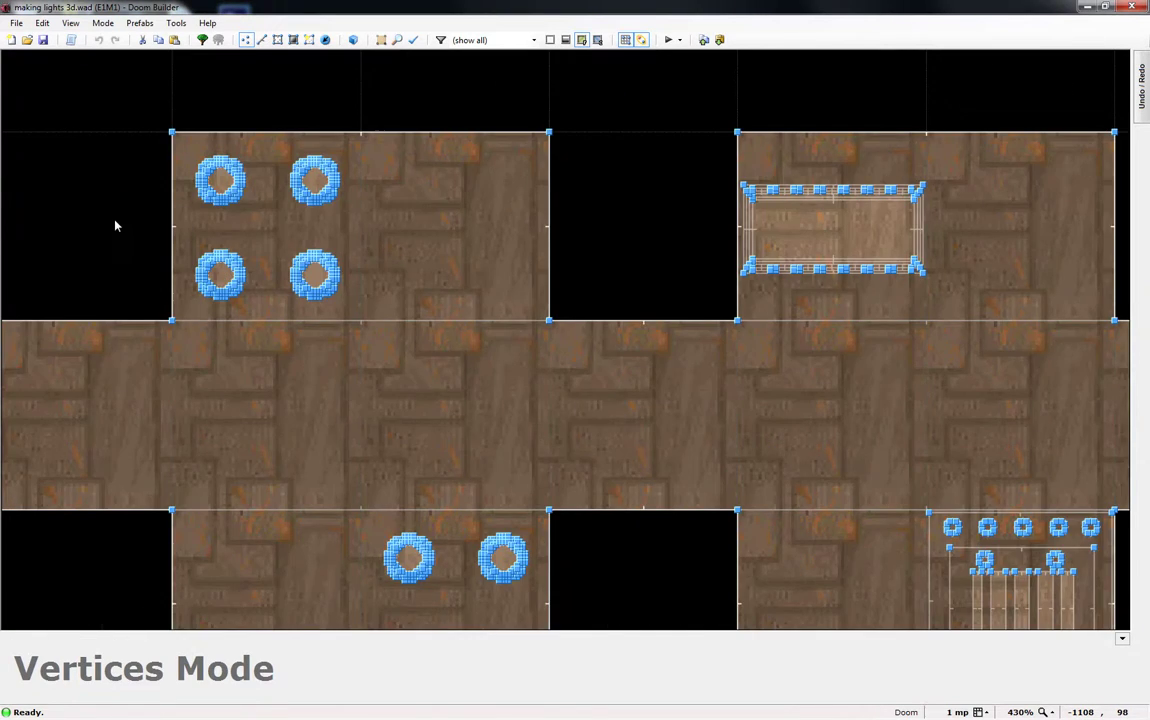
scroll(113, 223, "down", 7)
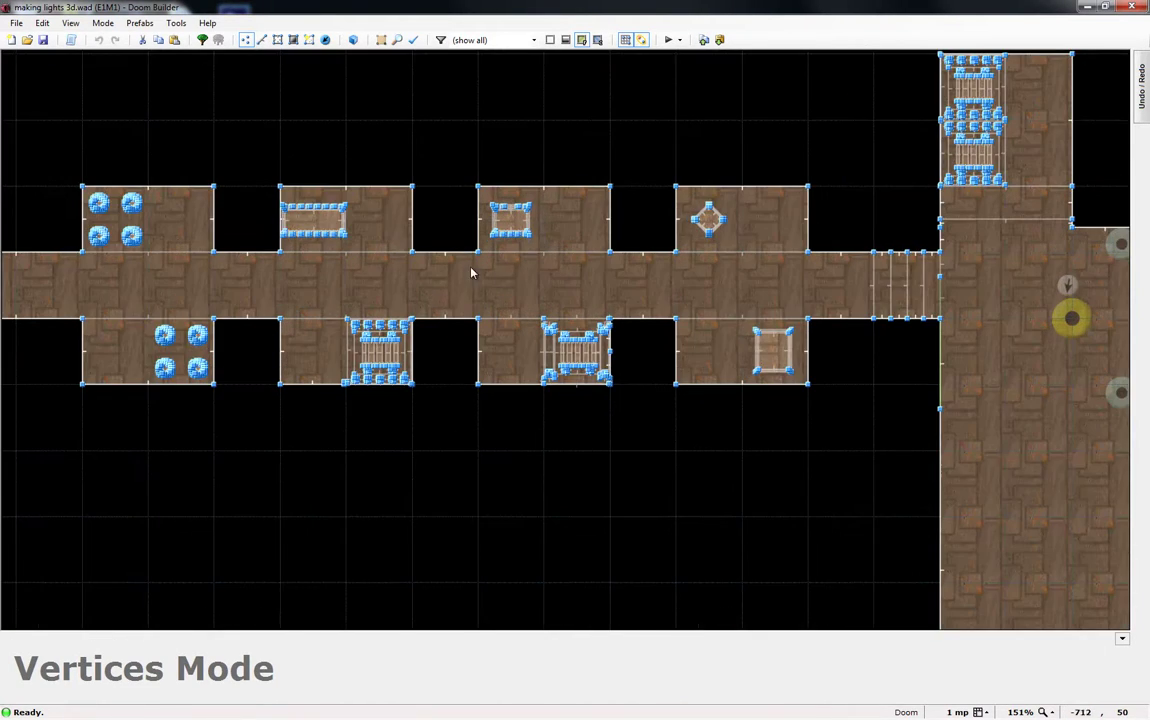
scroll(667, 257, "down", 1)
scroll(431, 264, "up", 2)
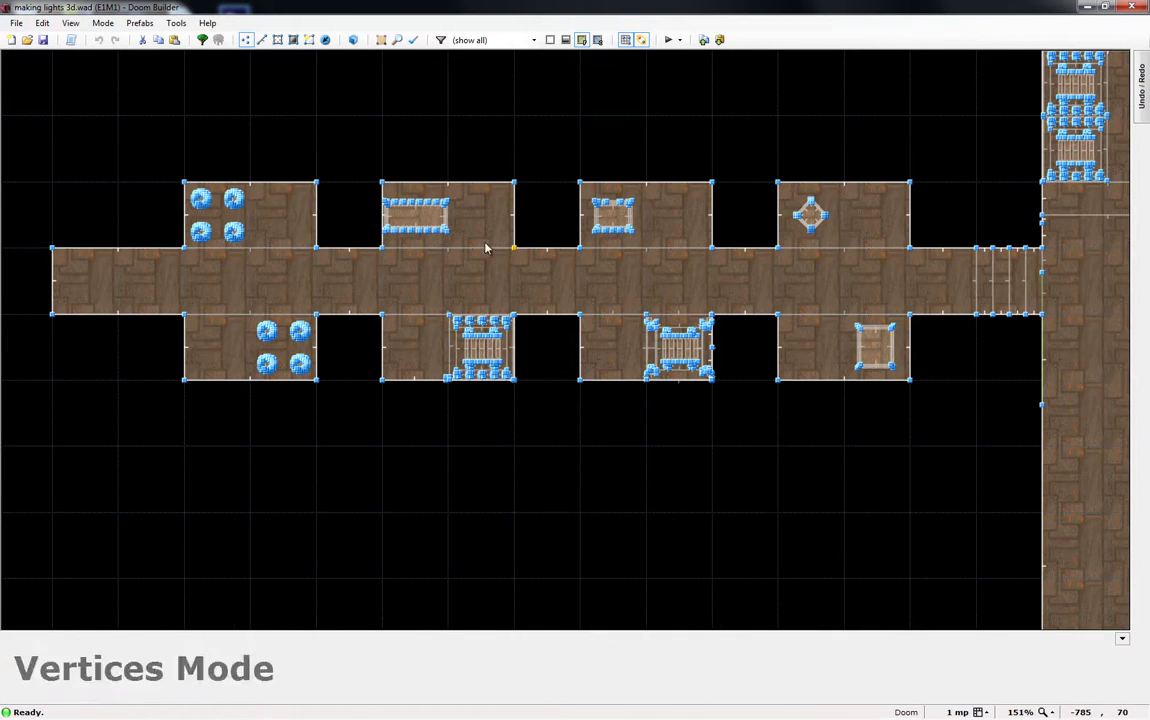
scroll(470, 290, "down", 1)
scroll(501, 274, "up", 1)
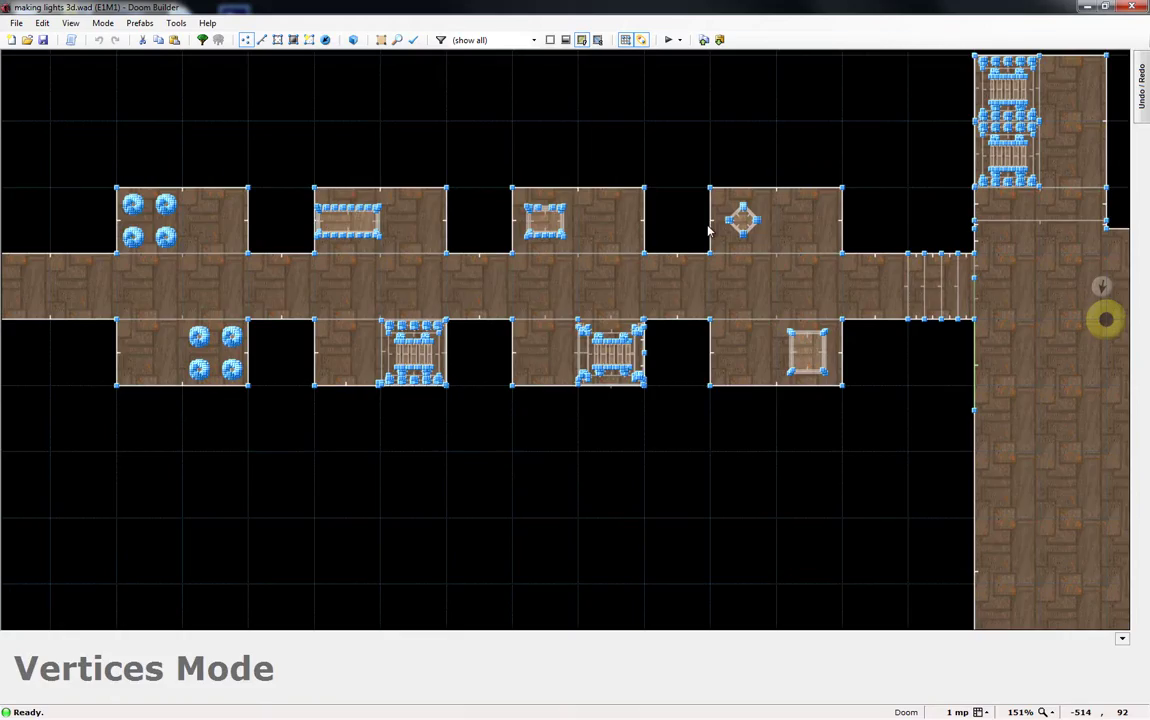
Enter 3D visual mode with gravity on and inspect the raised and flat CEIL3_4 ceiling lights in the corridor alcove.
key("w")
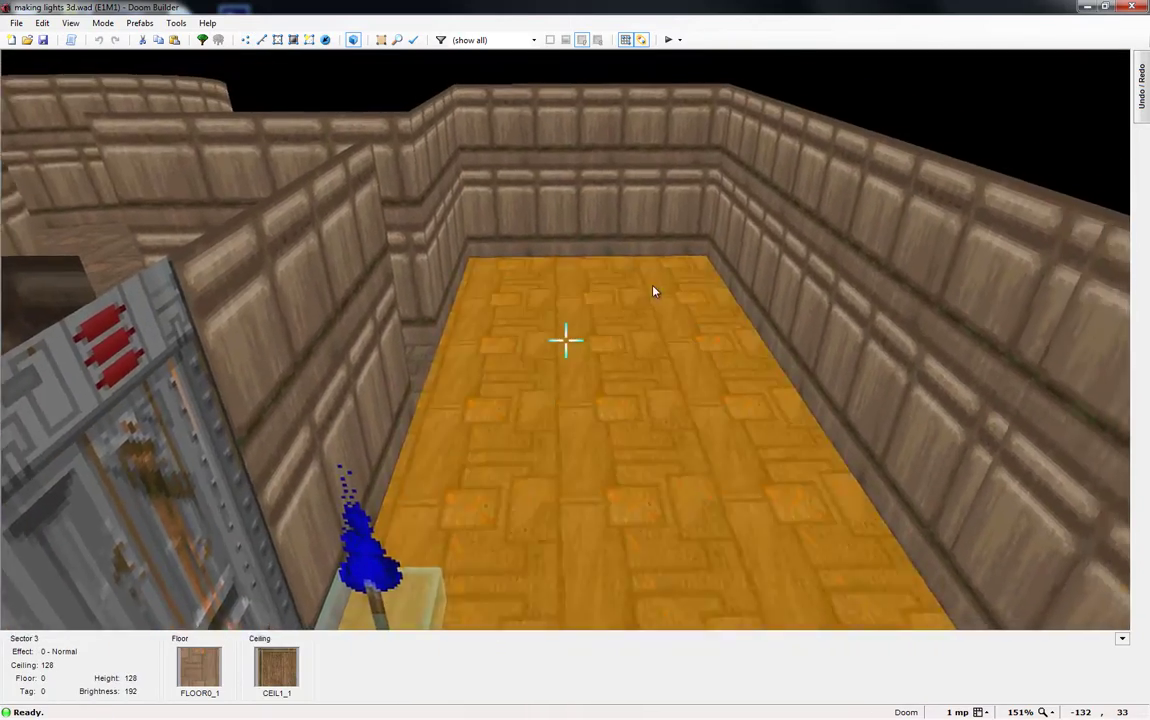
key("g")
key("e")
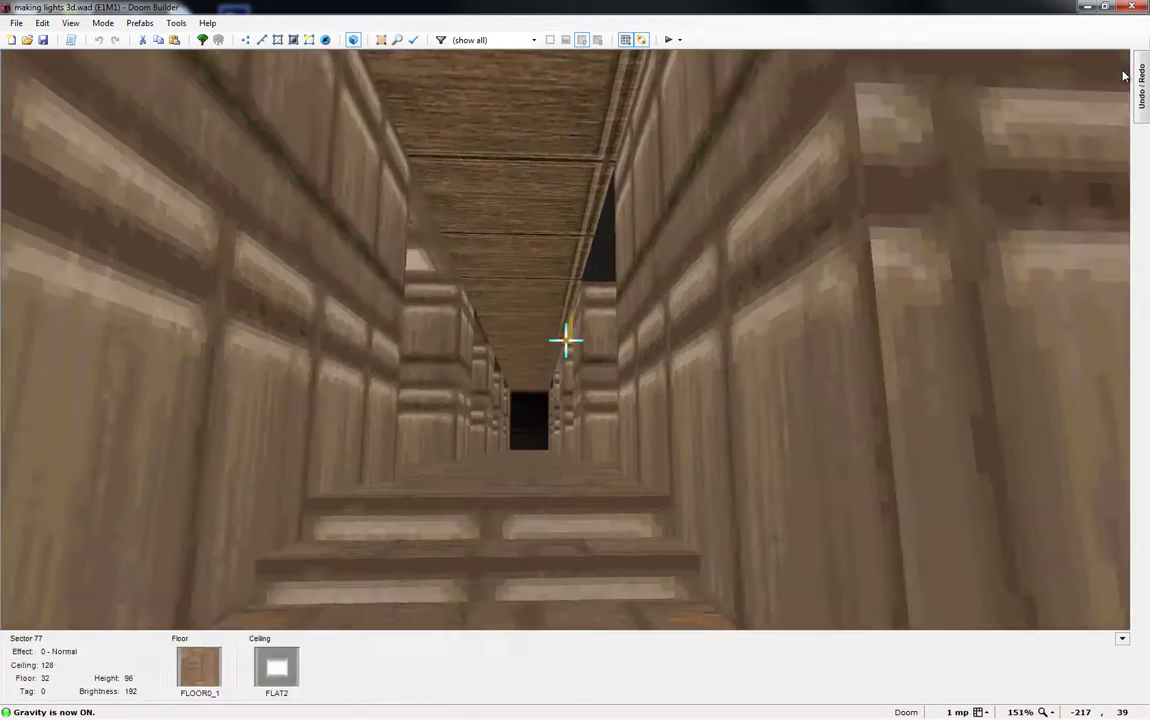
key("f")
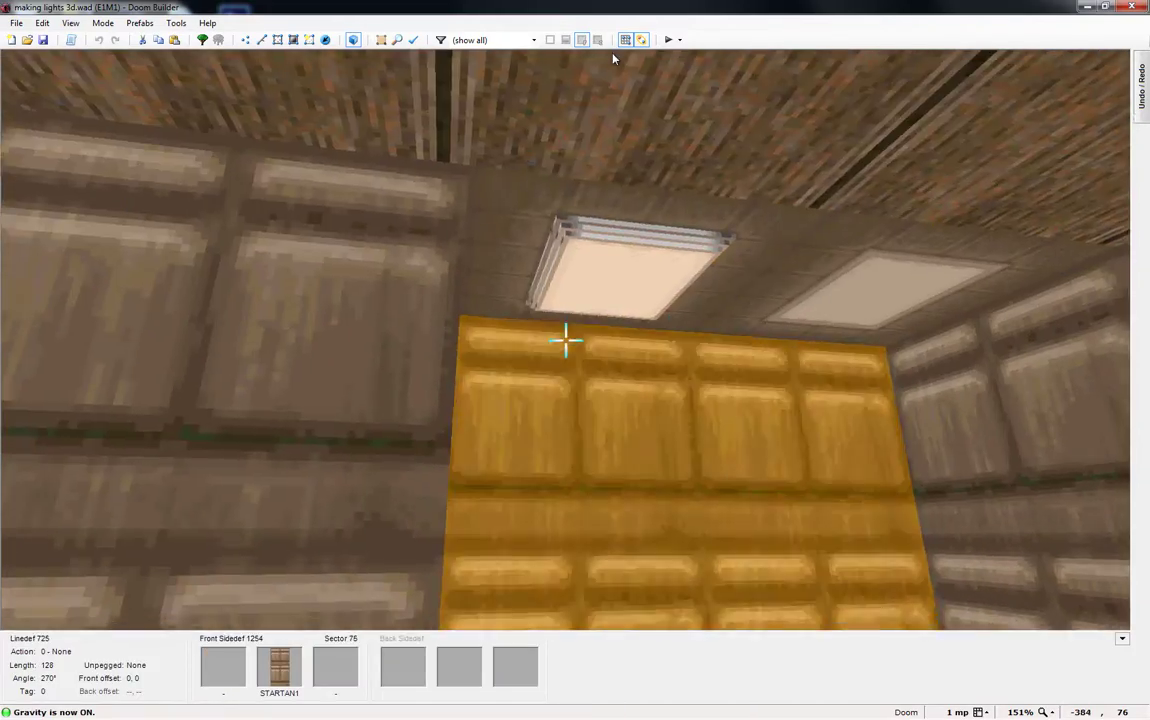
key("e")
key("d")
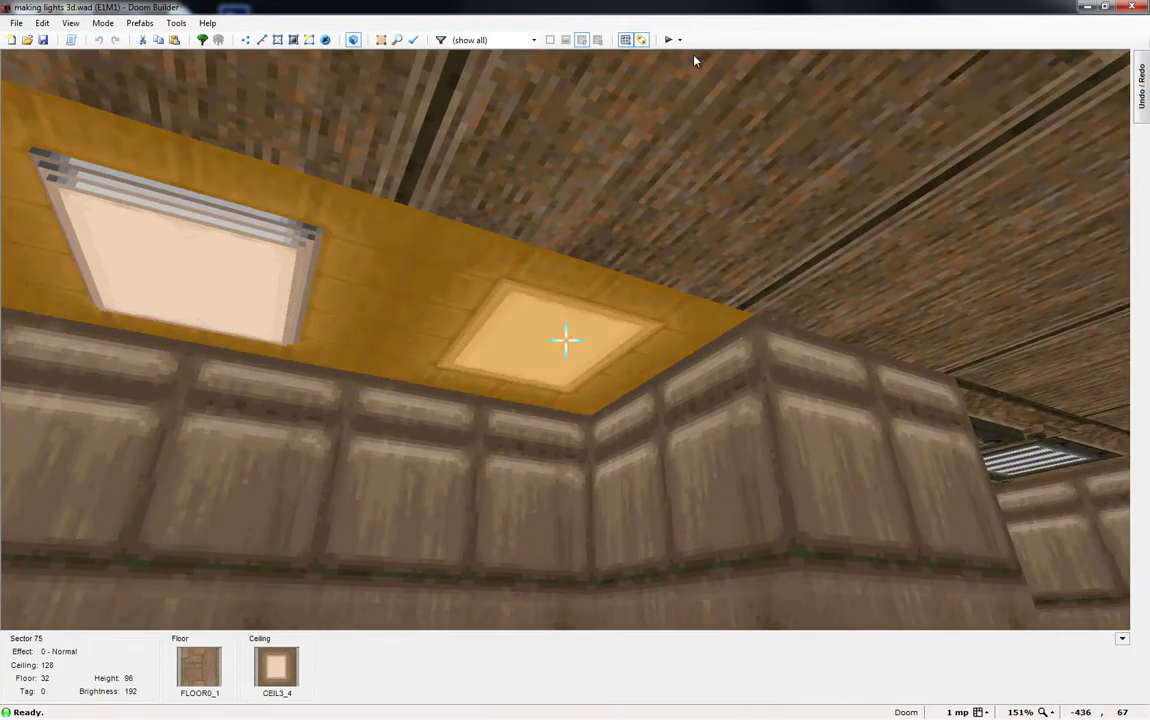
key("w")
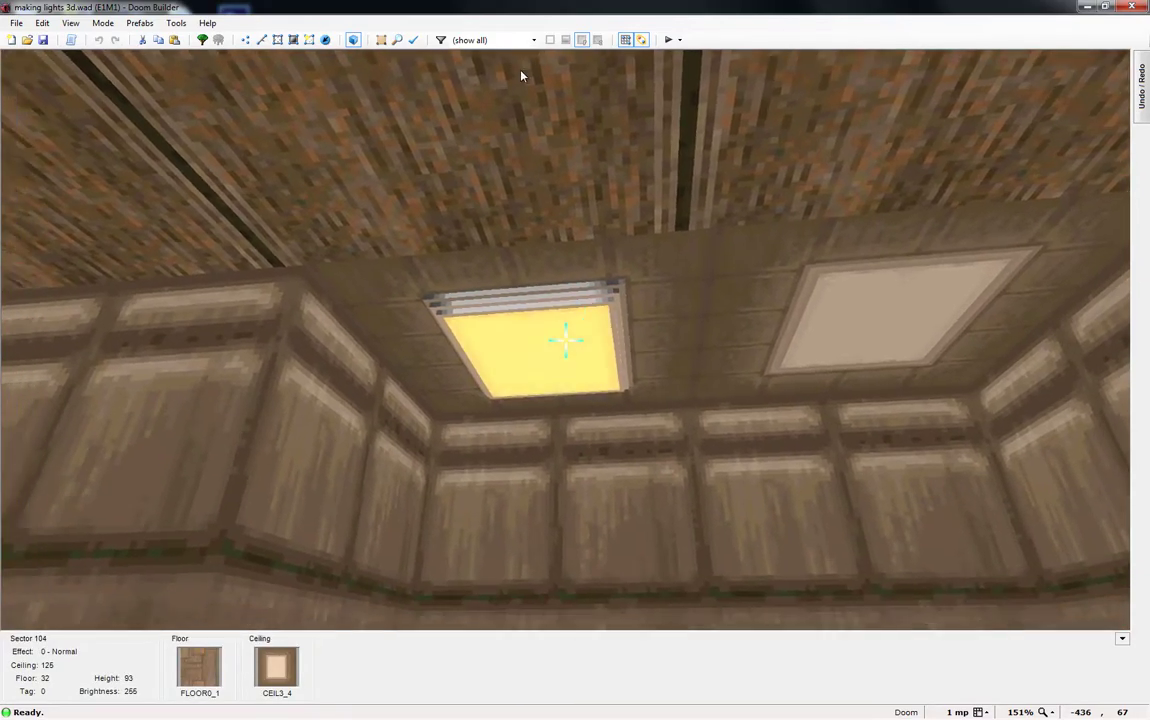
Inspect the round TLITE6_6 and TLITE6_5 ceiling lights in the far alcoves in 3D and return to the main room.
key("f")
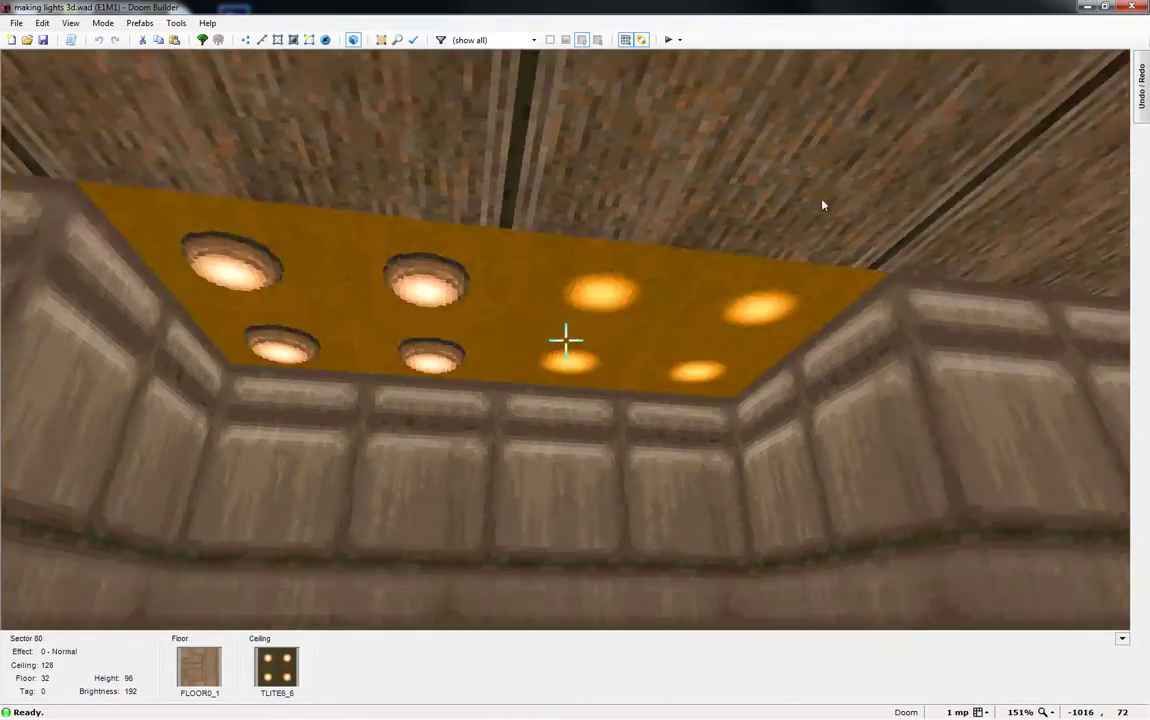
key("e")
key("d")
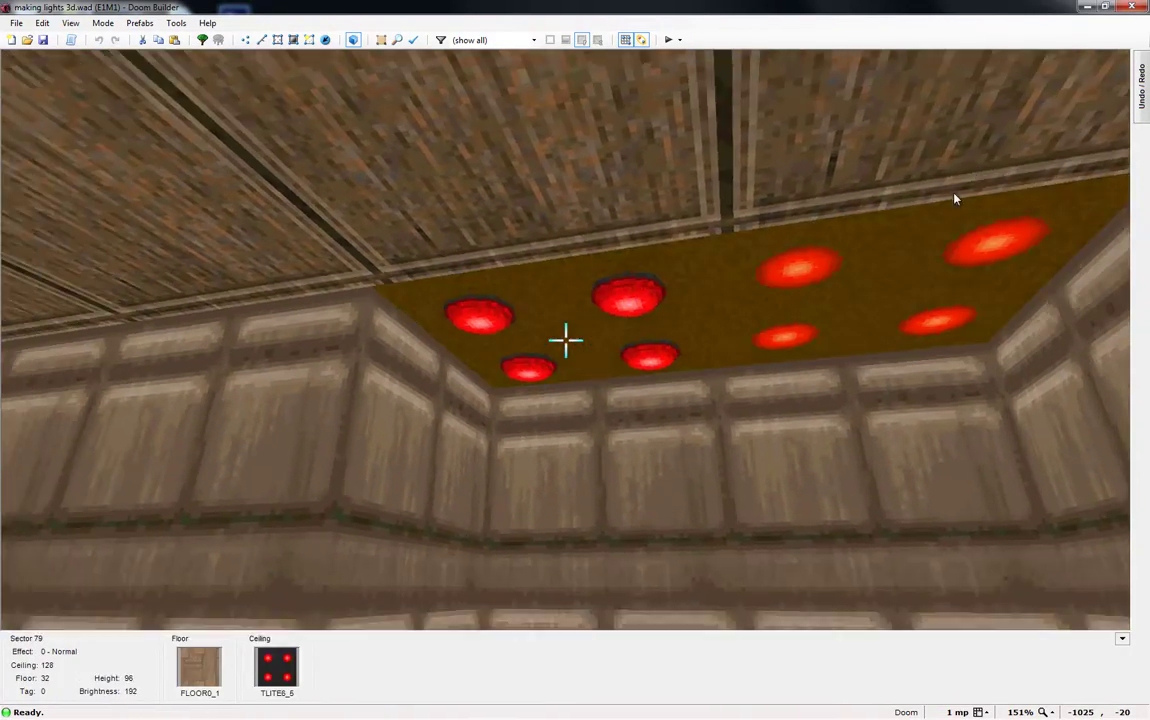
key("d")
key("e")
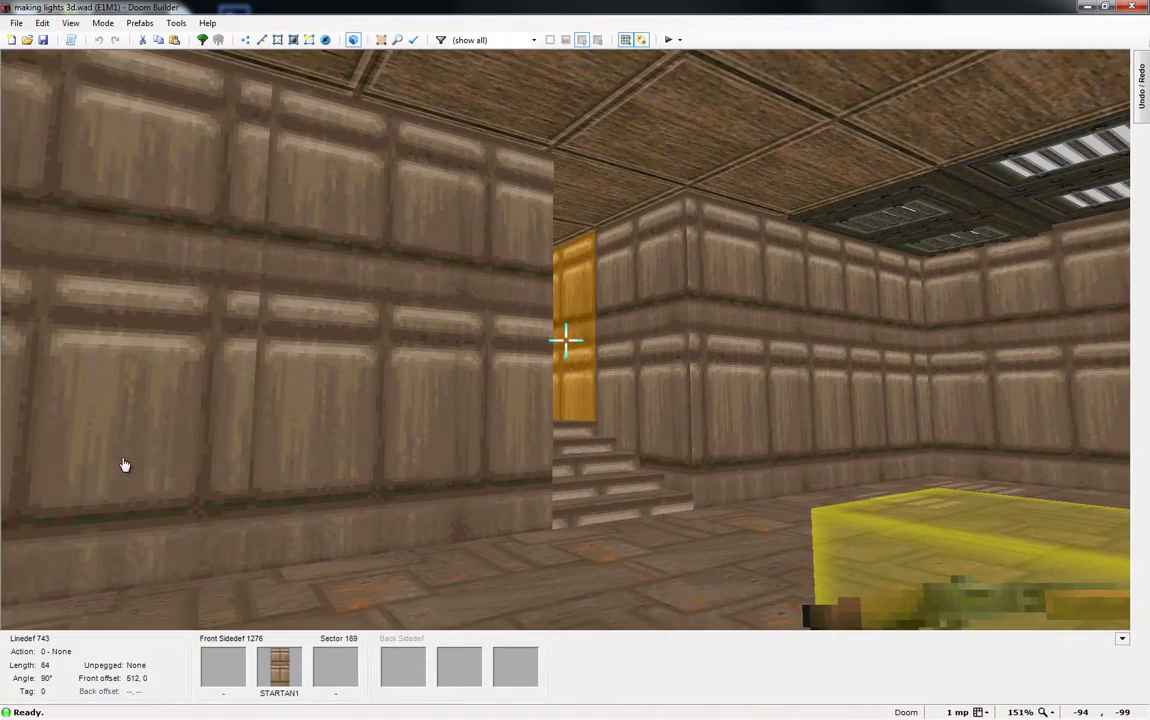
Test the map in game and compare the recessed square ceiling light with the flat one in the first alcove.
key("v")
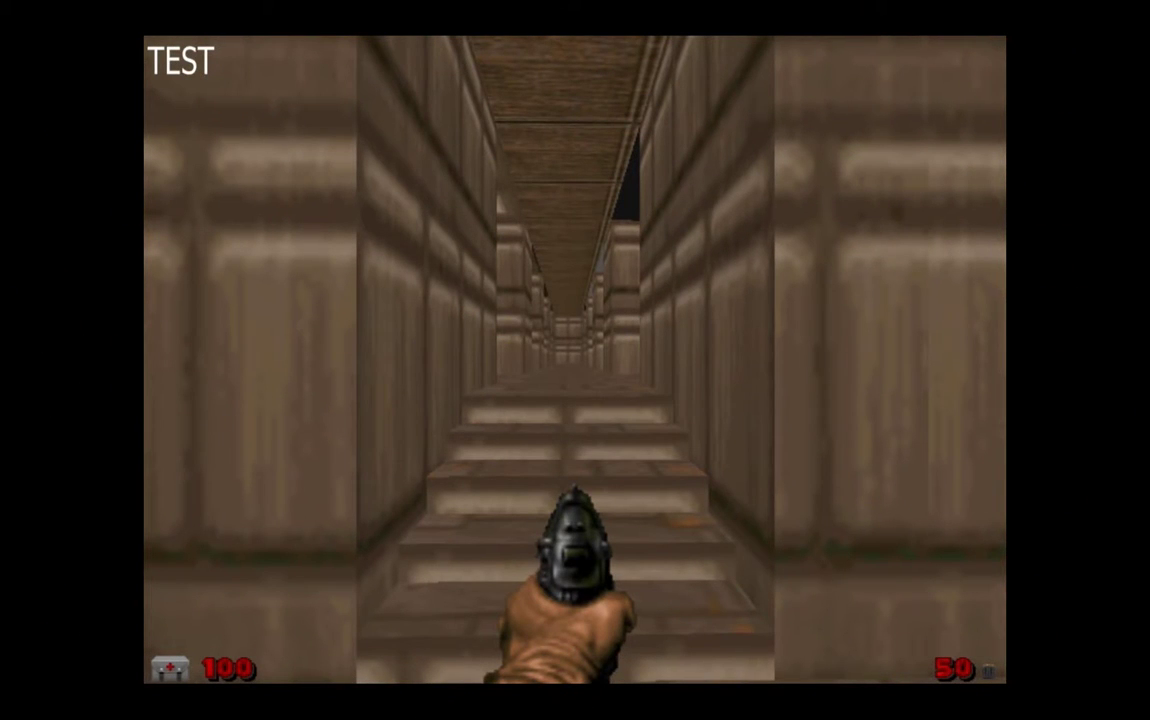
key("w")
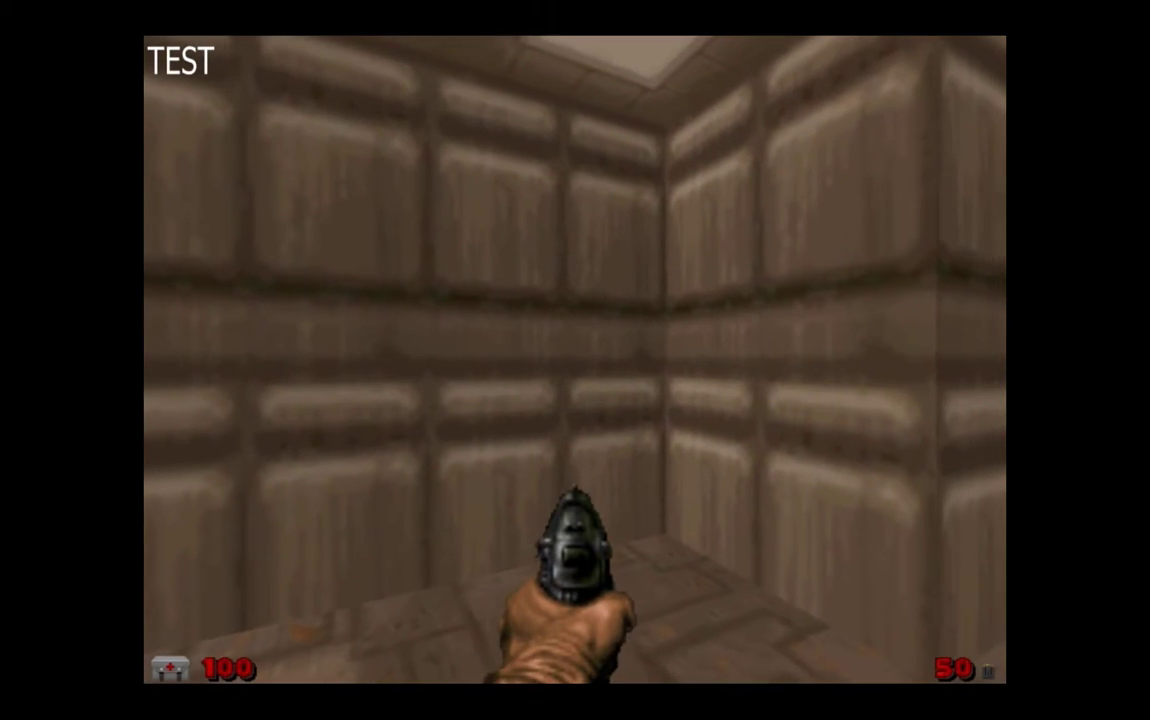
key("Page_Up")
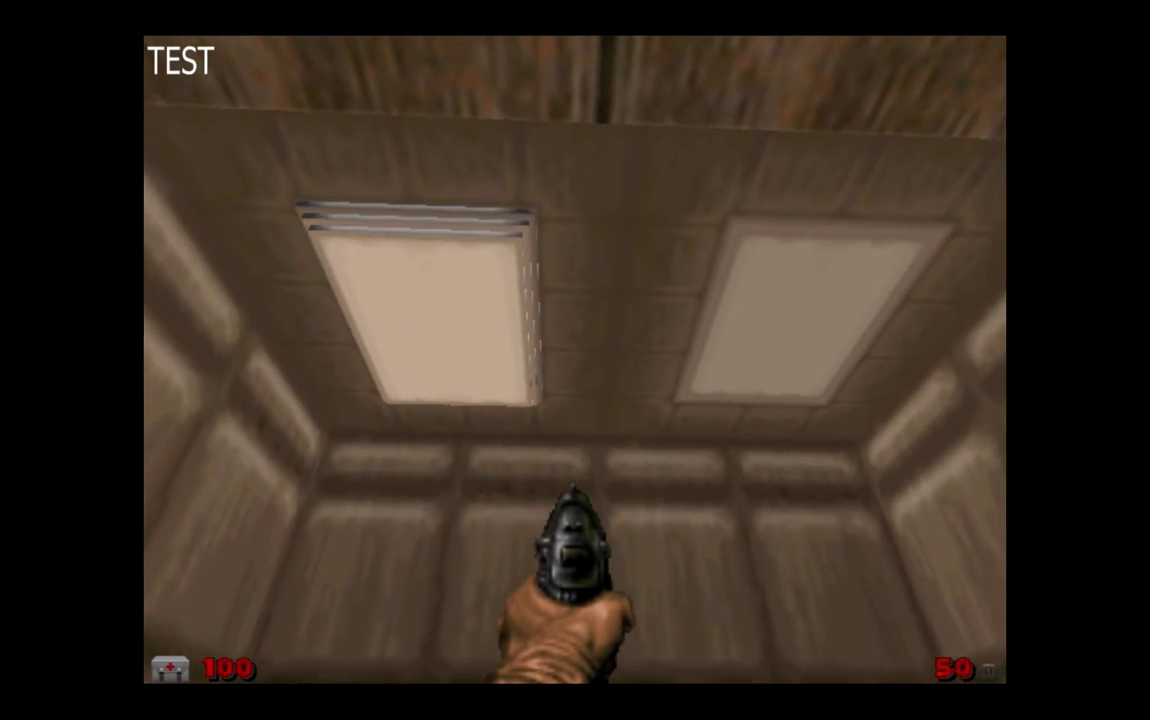
key("Left")
key("Left")
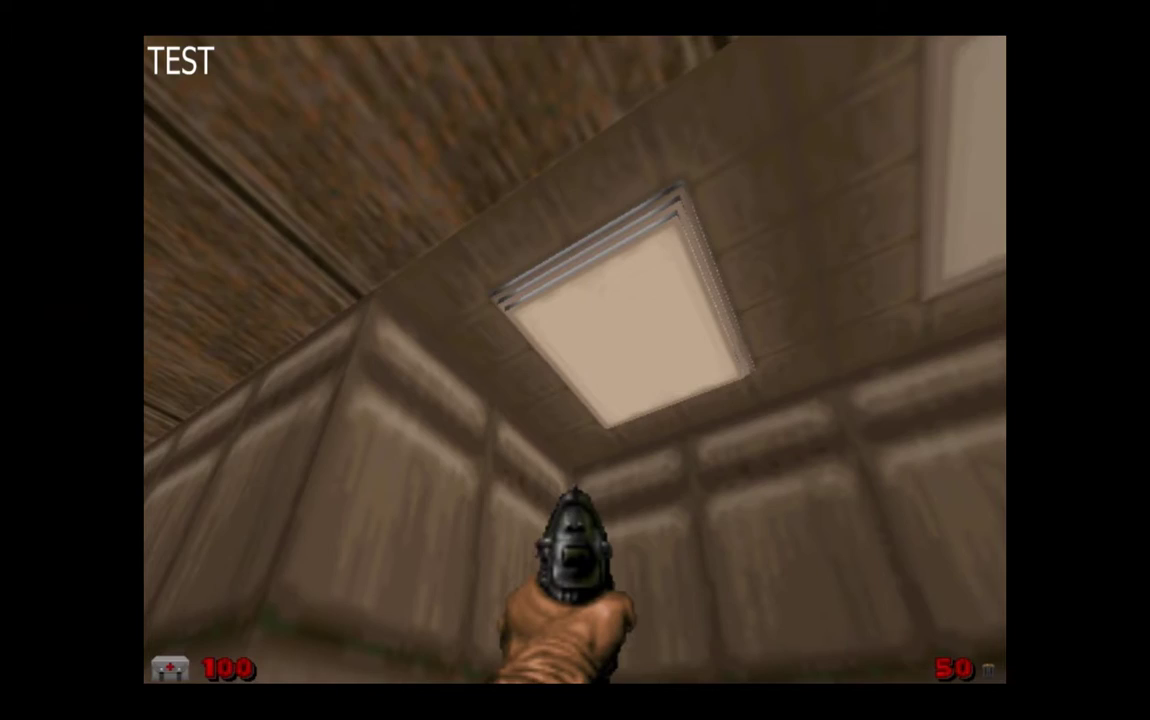
key("s")
key("w")
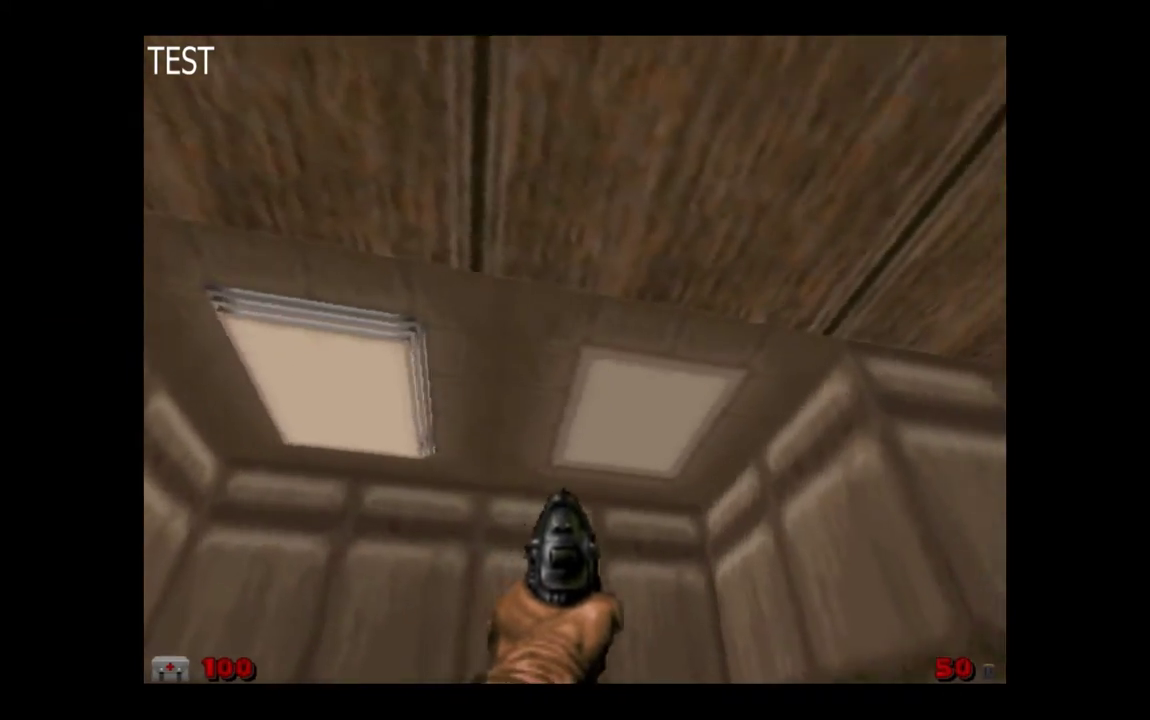
key("s")
key("w")
key("d")
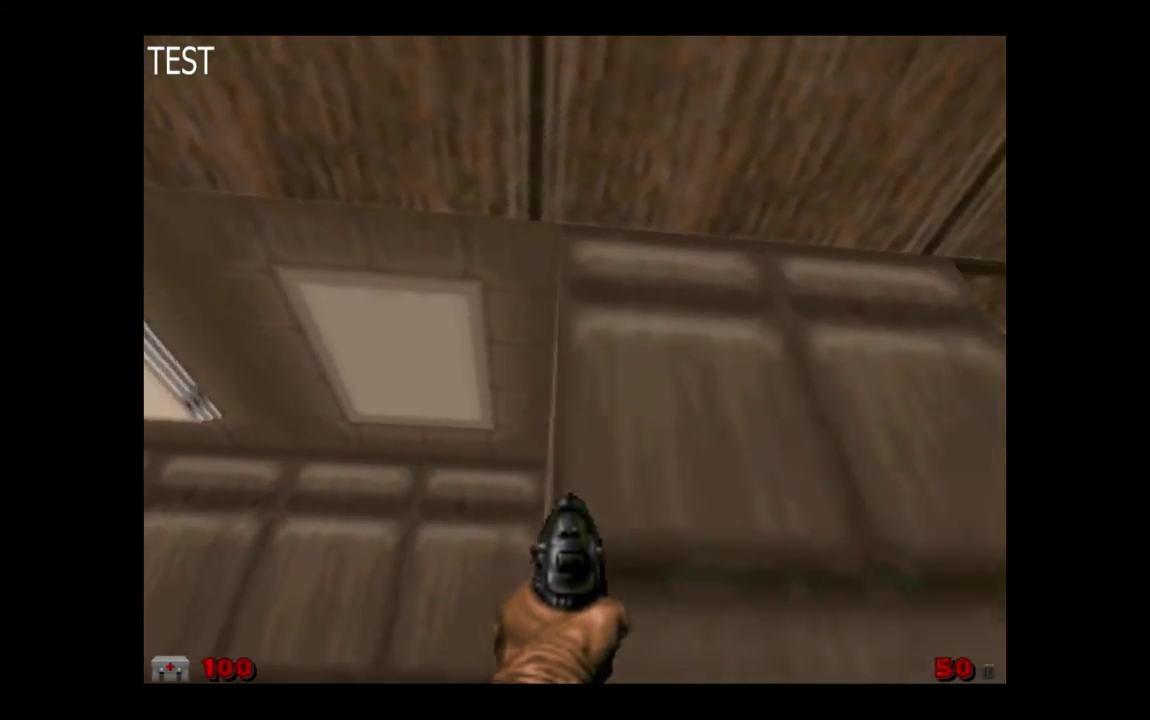
Compare the recessed and flat barred ceiling lights in the next alcove of the test run.
key("w")
key("a")
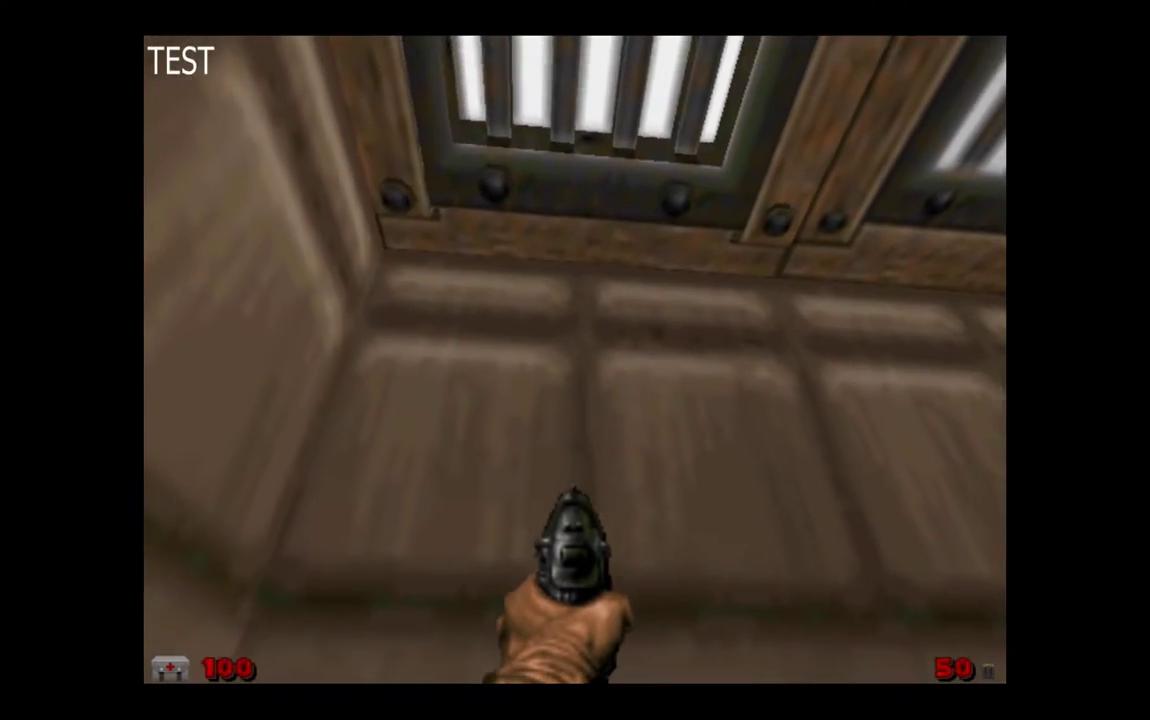
key("Page_Up")
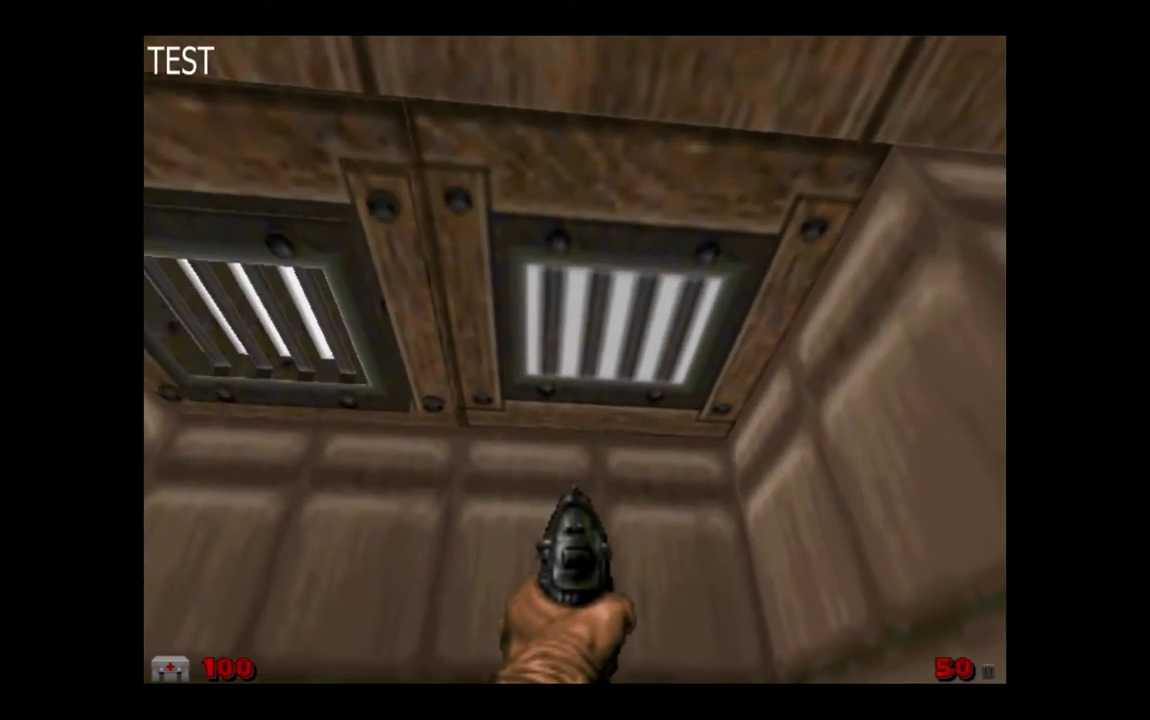
key("a")
key("s")
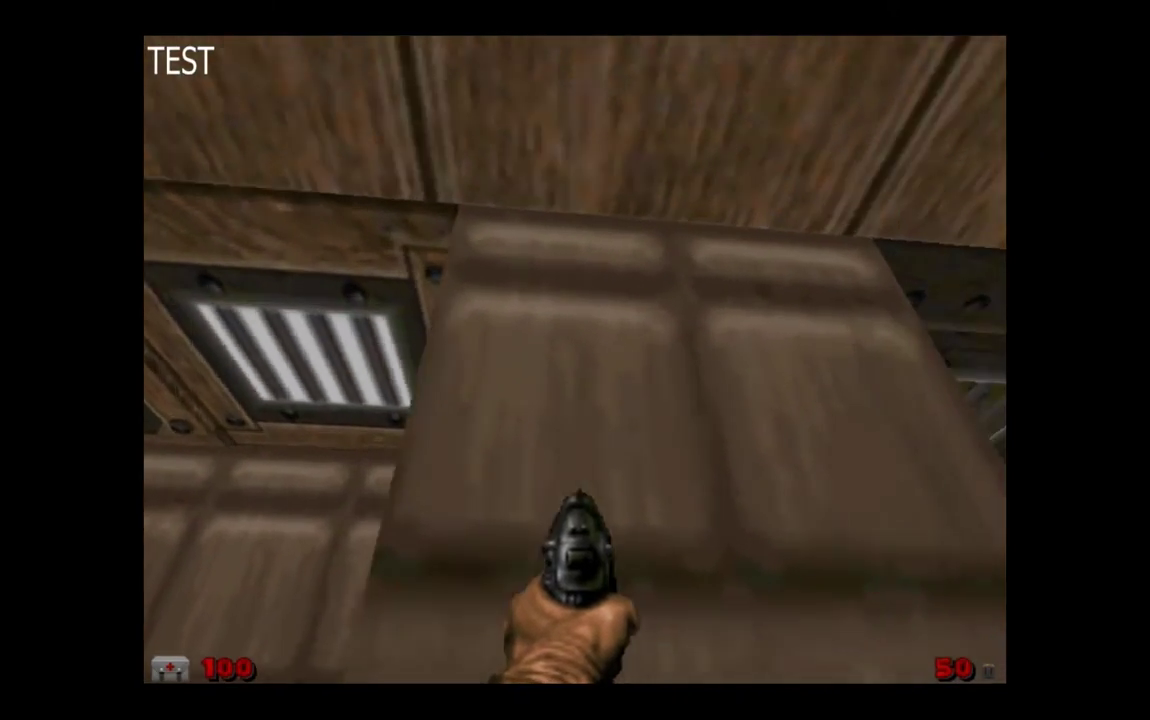
Examine the orange and red round ceiling lights at the end of the corridor in the test run.
key("Page_Down")
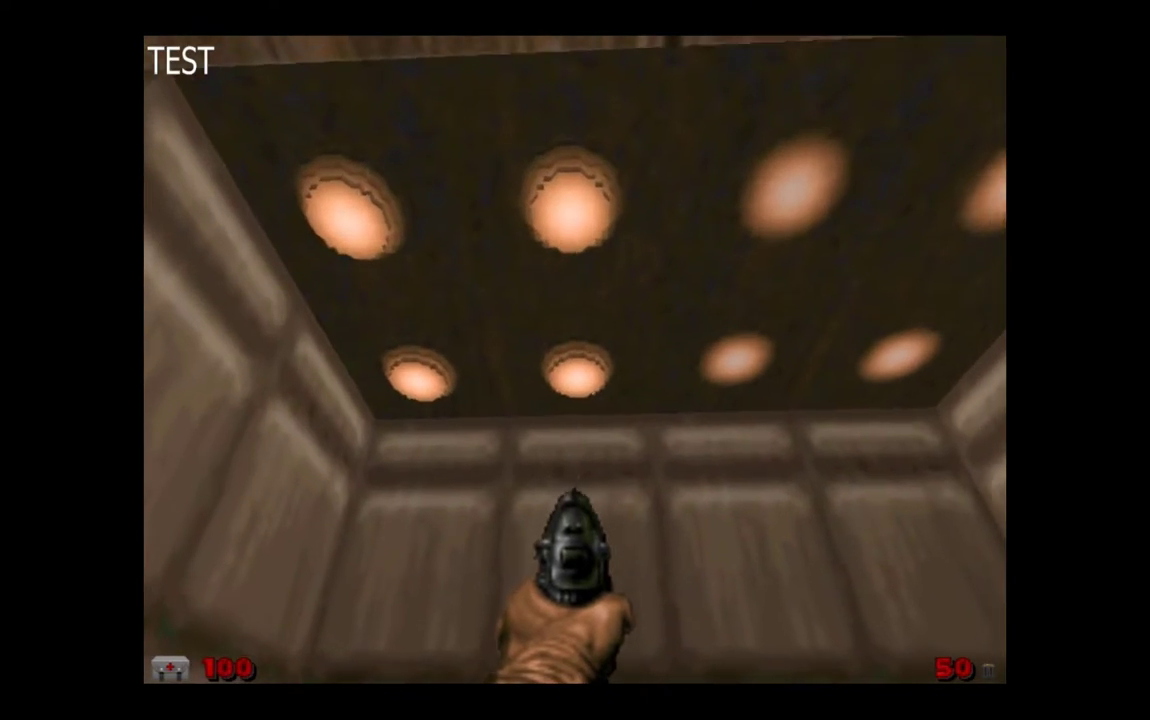
key("s")
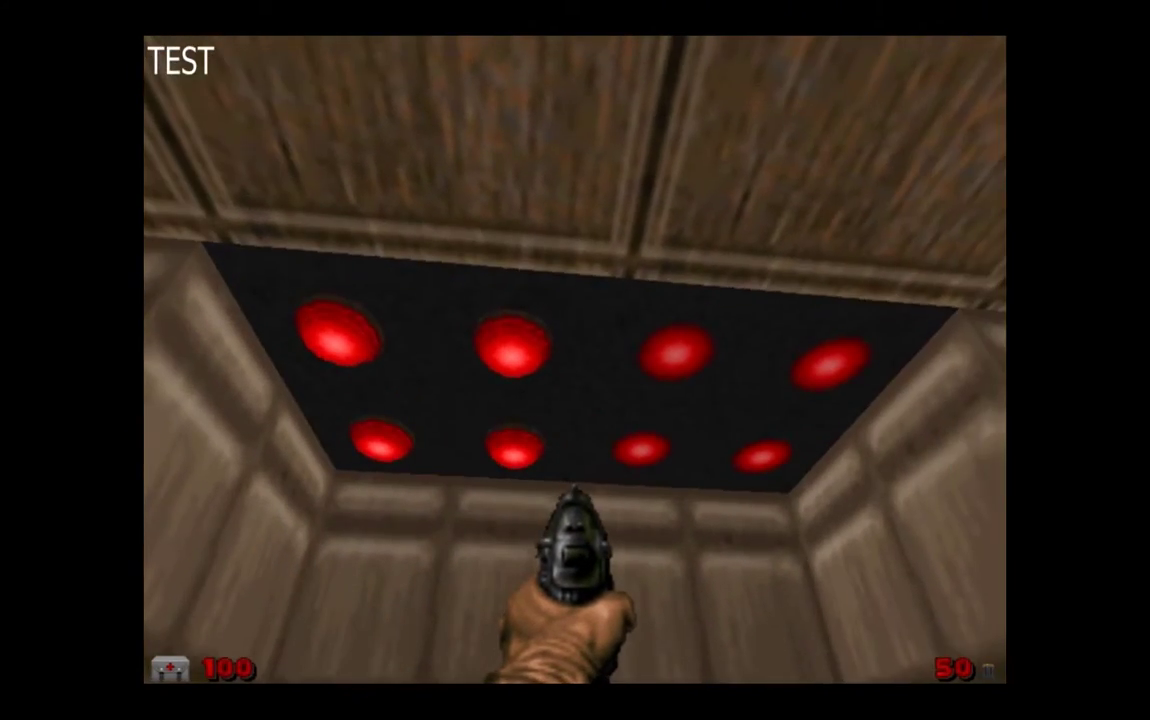
key("w")
key("Down")
key("Down")
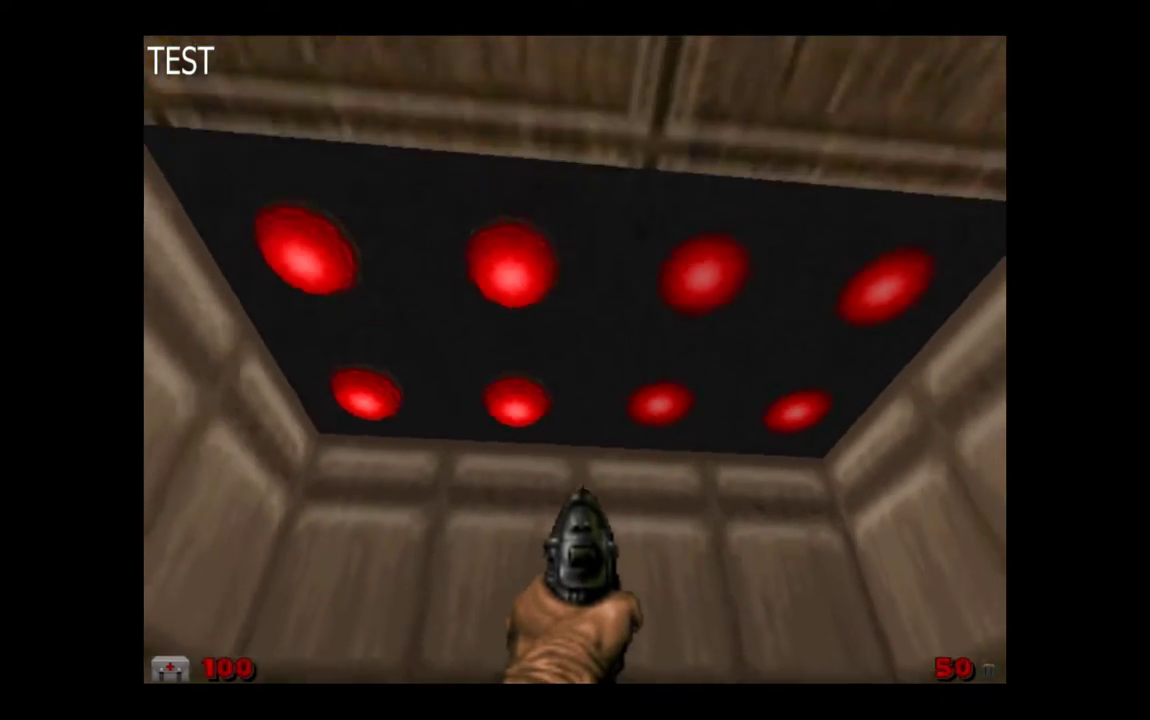
key("Down")
key("Up")
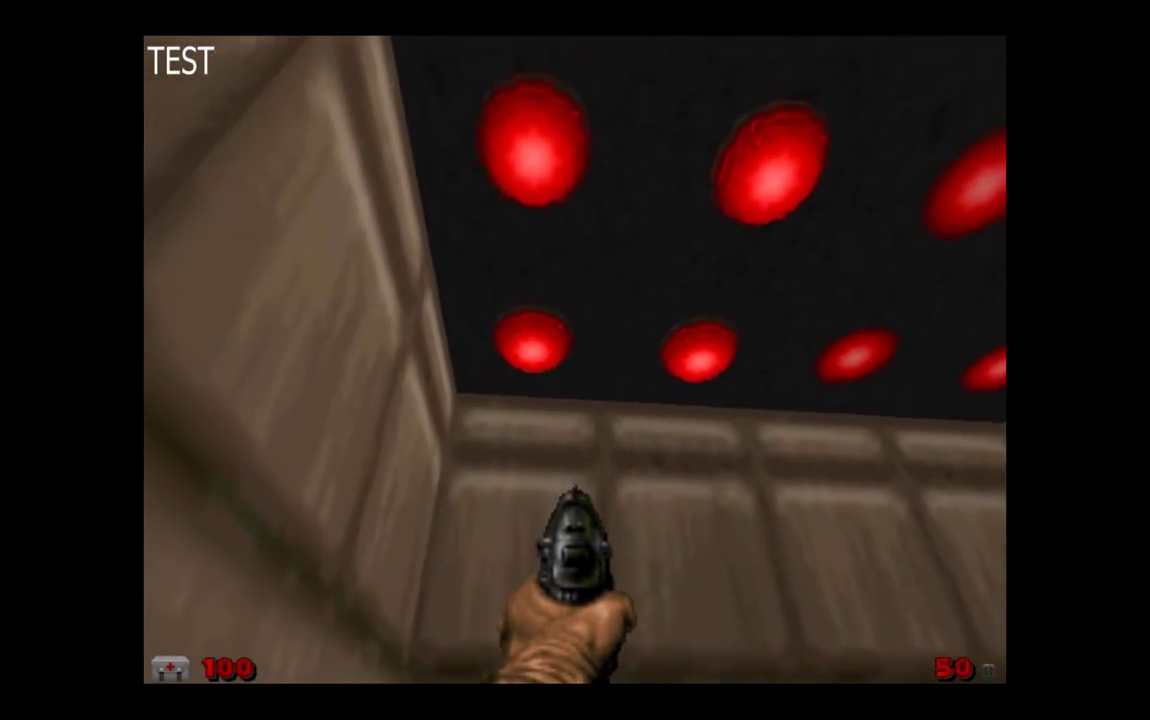
key("Down")
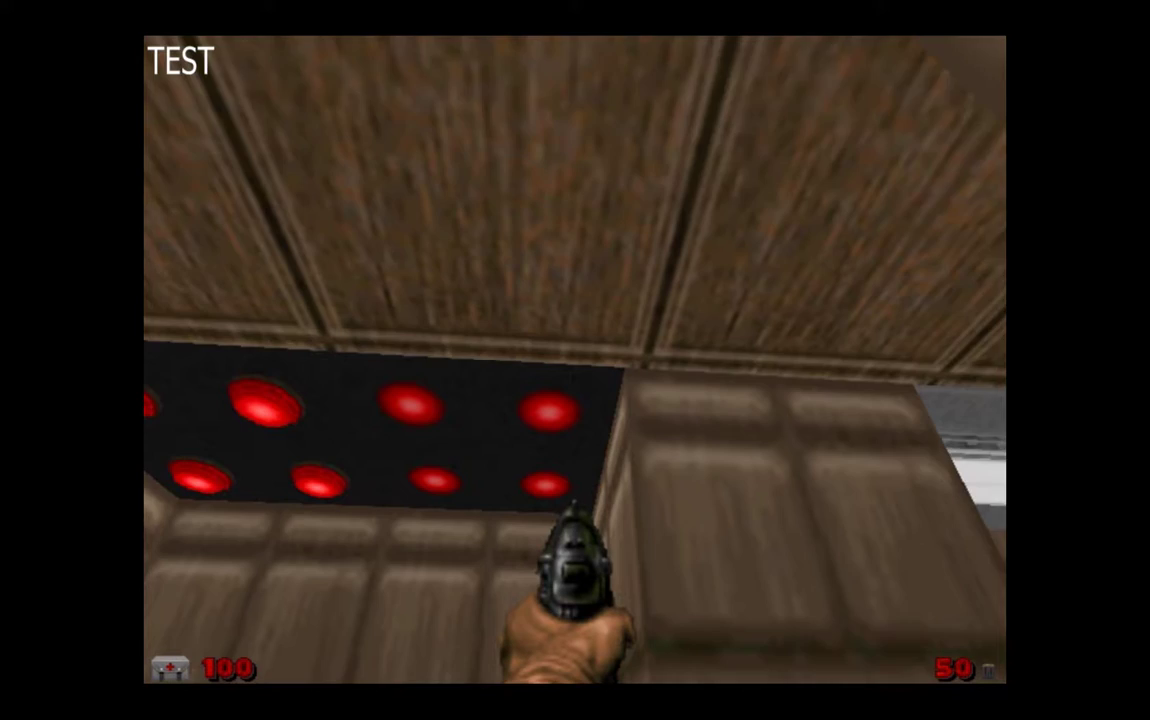
Inspect the recessed white panel light with dark vent slots in the grey-ceilinged alcove from several viewing angles.
key("Right")
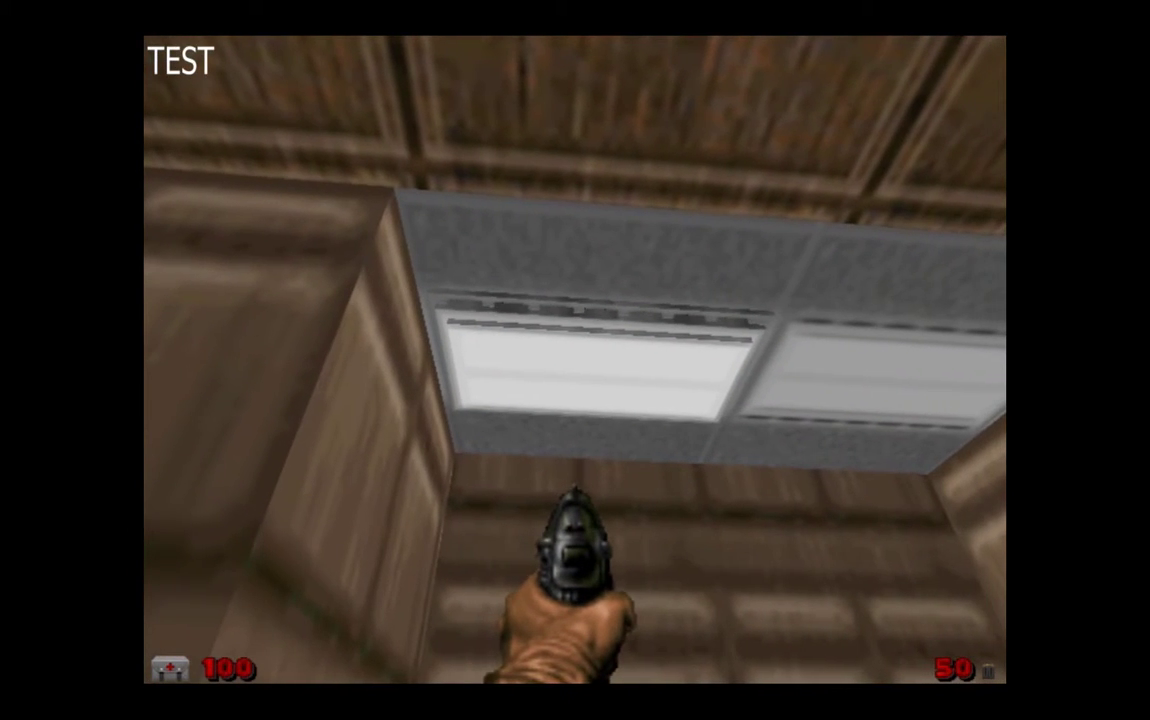
key("Page_Up")
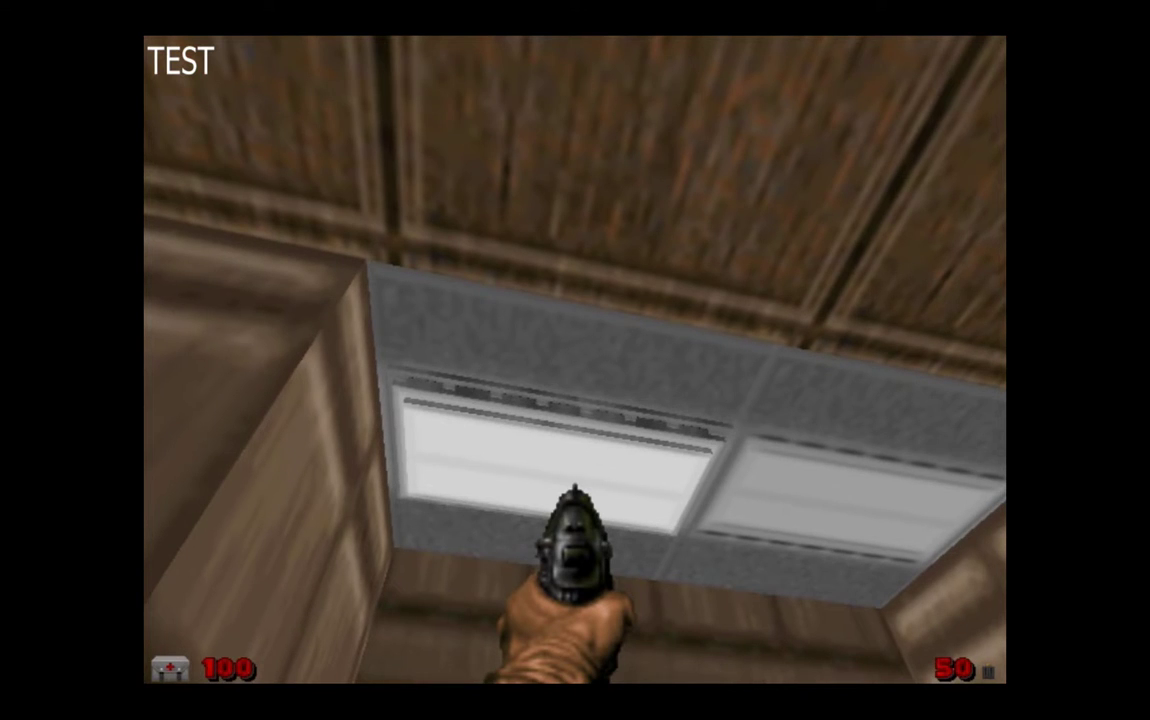
key("Page_Down")
key("Page_Up")
key("Page_Down")
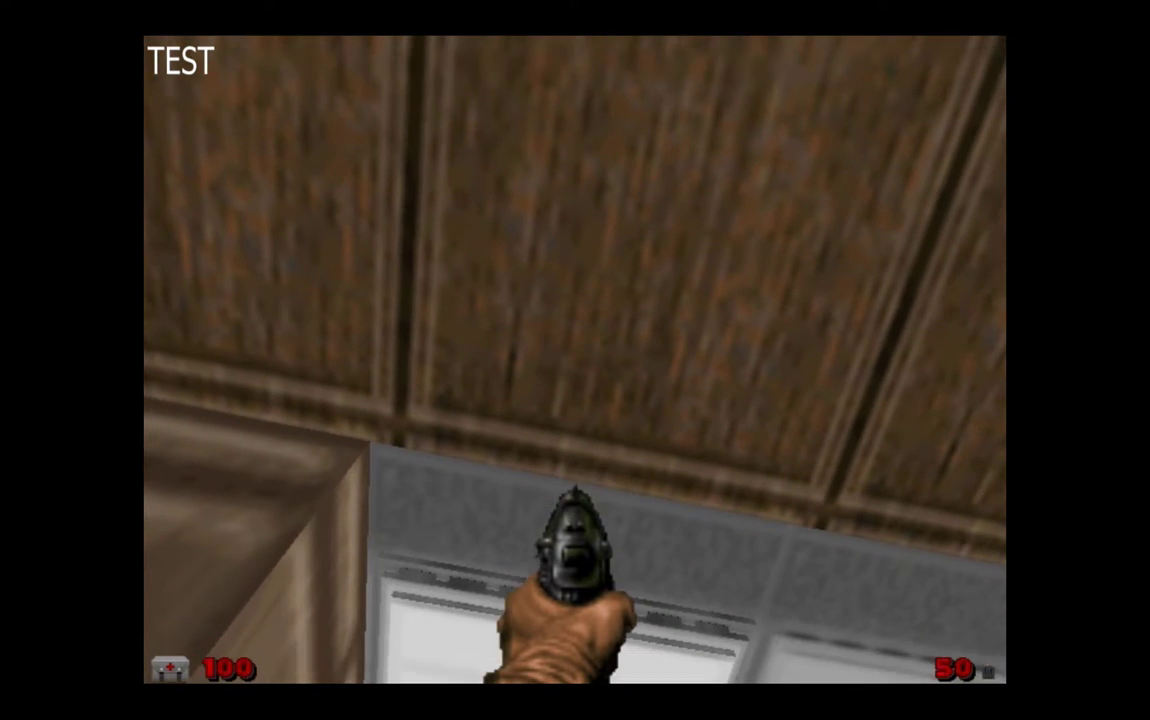
key("Page_Down")
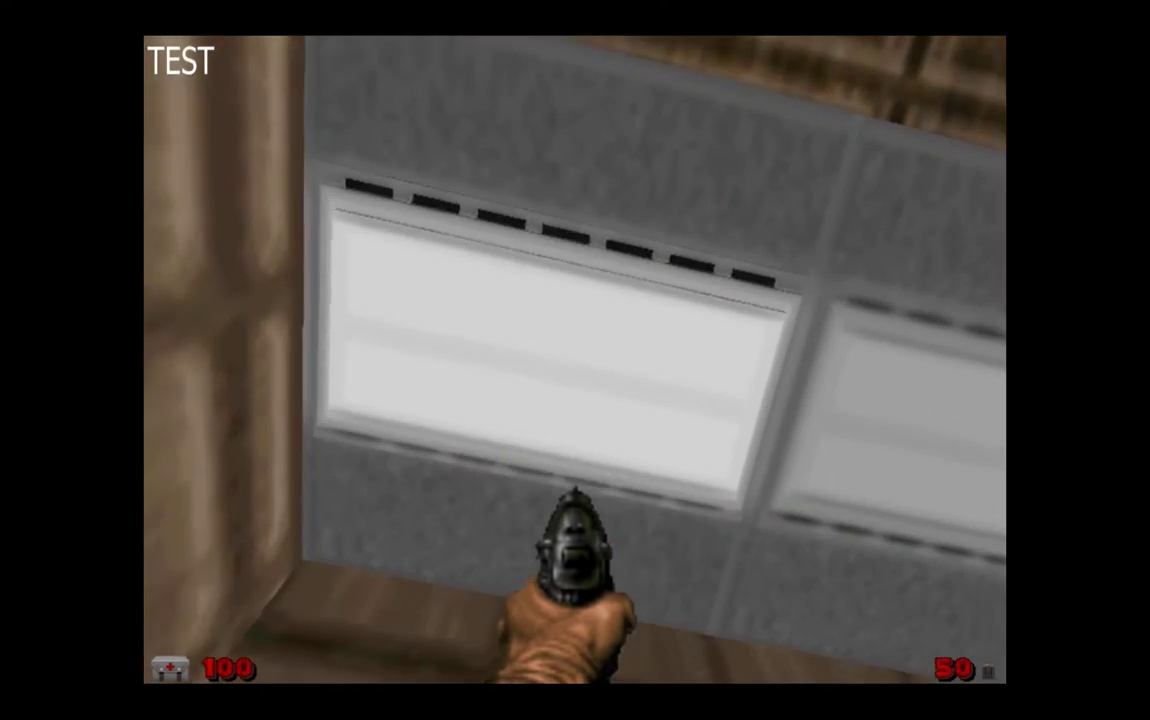
key("Page_Up")
key("Page_Up")
key("Page_Down")
key("w")
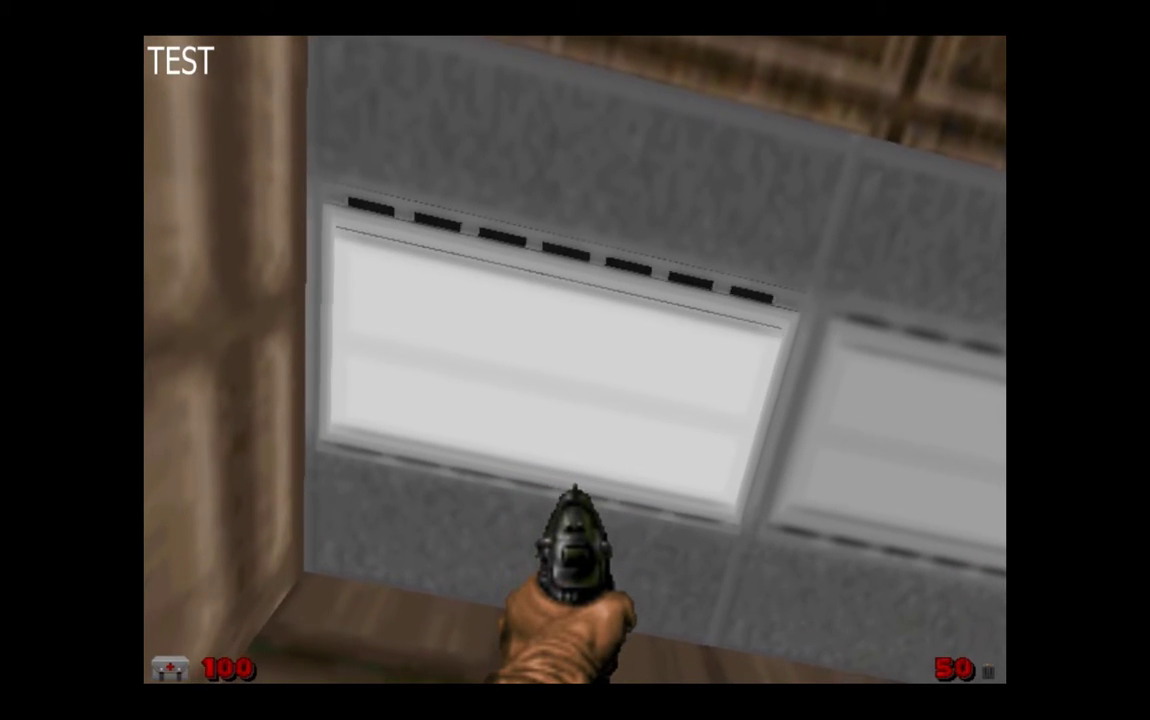
Compare the recessed white panel light with the flat panel light beside it in the grey-ceilinged alcove.
key("a")
key("d")
key("w")
key("d")
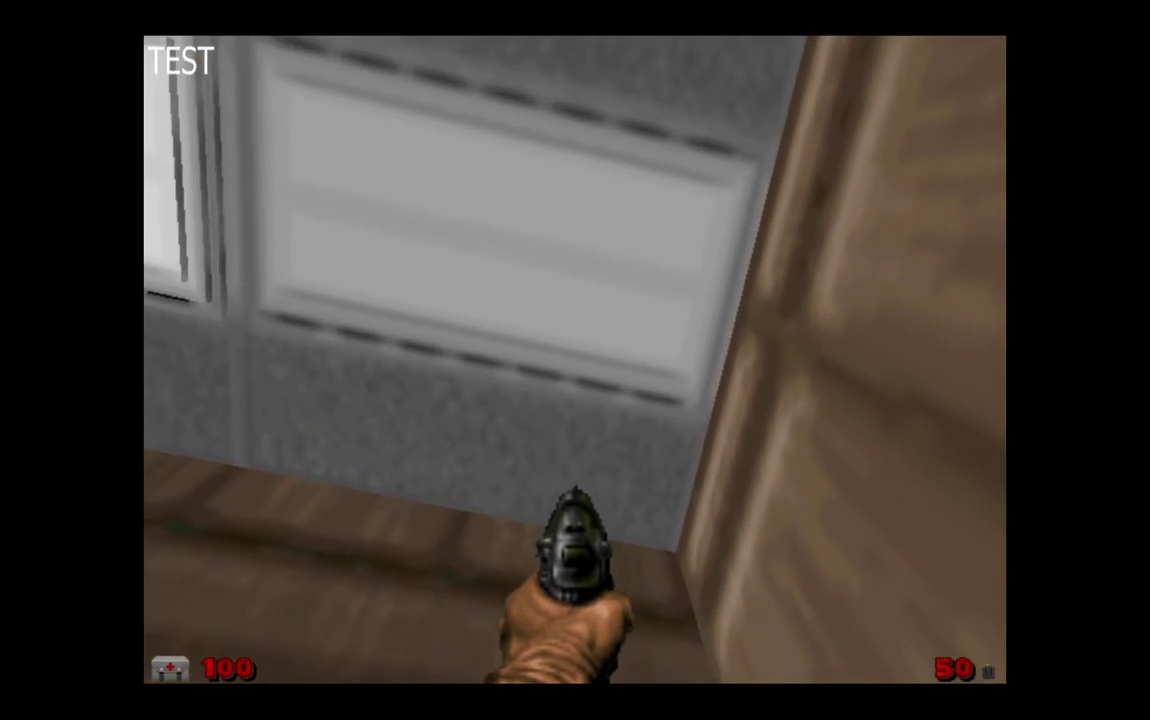
key("a")
key("s")
key("w")
key("s")
key("a")
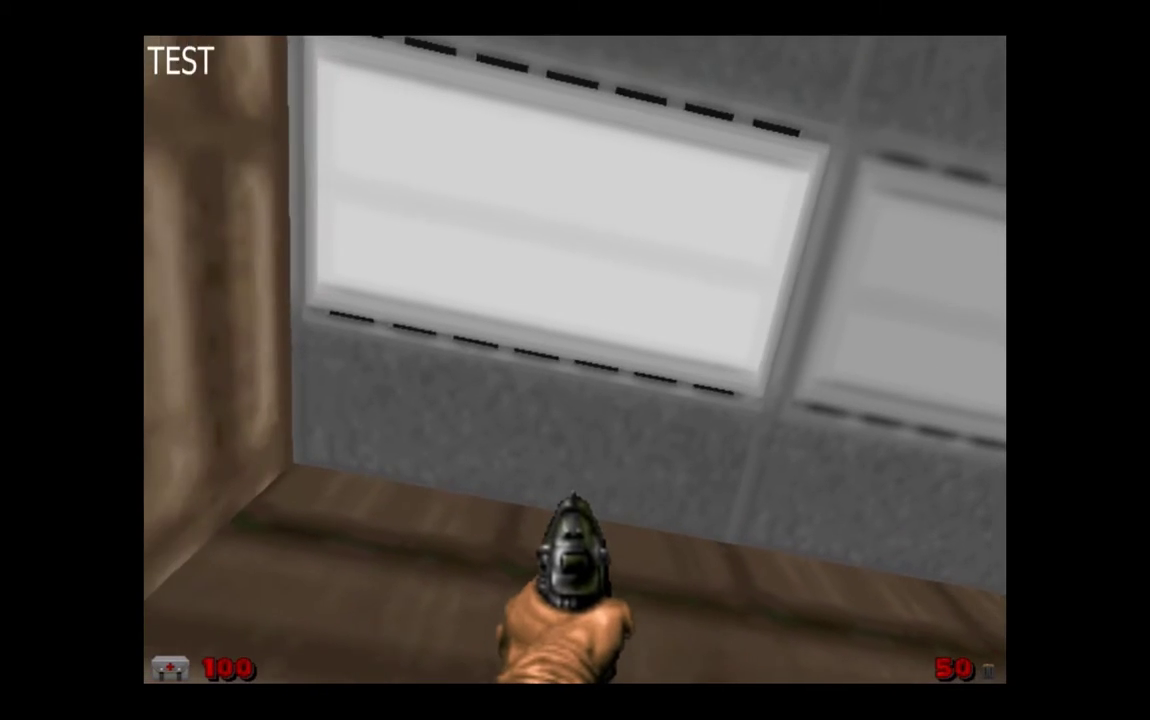
key("s")
key("Right")
key("Page_Up")
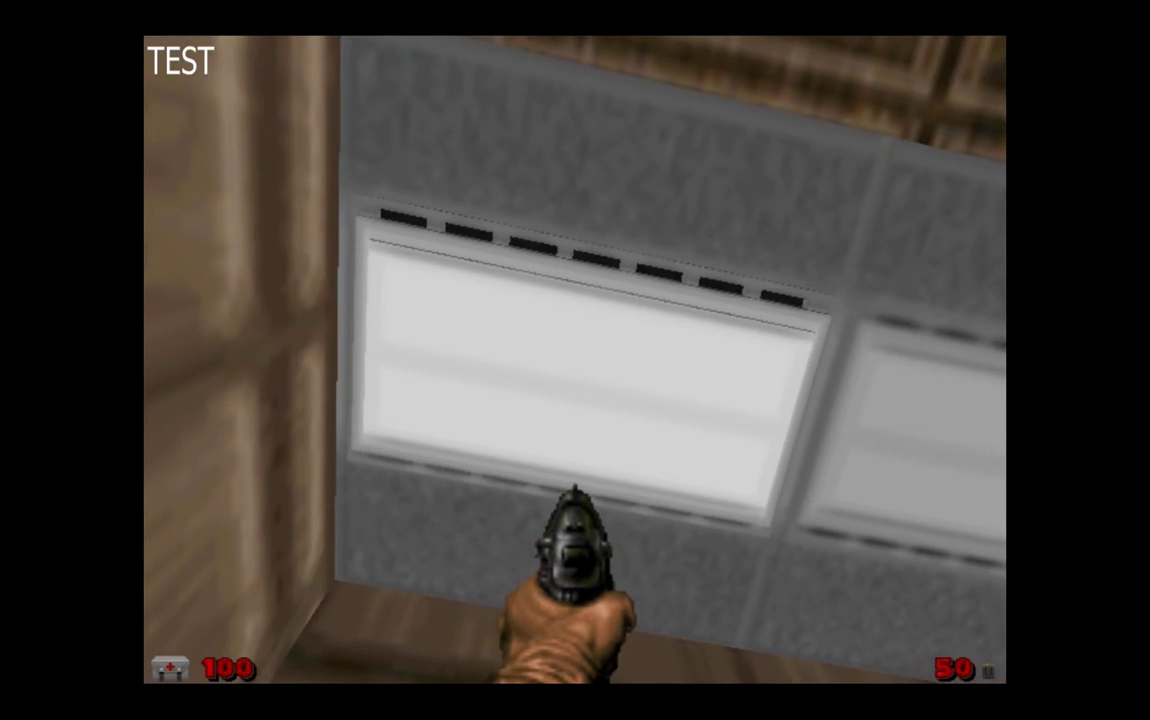
key("Page_Up")
key("Page_Up")
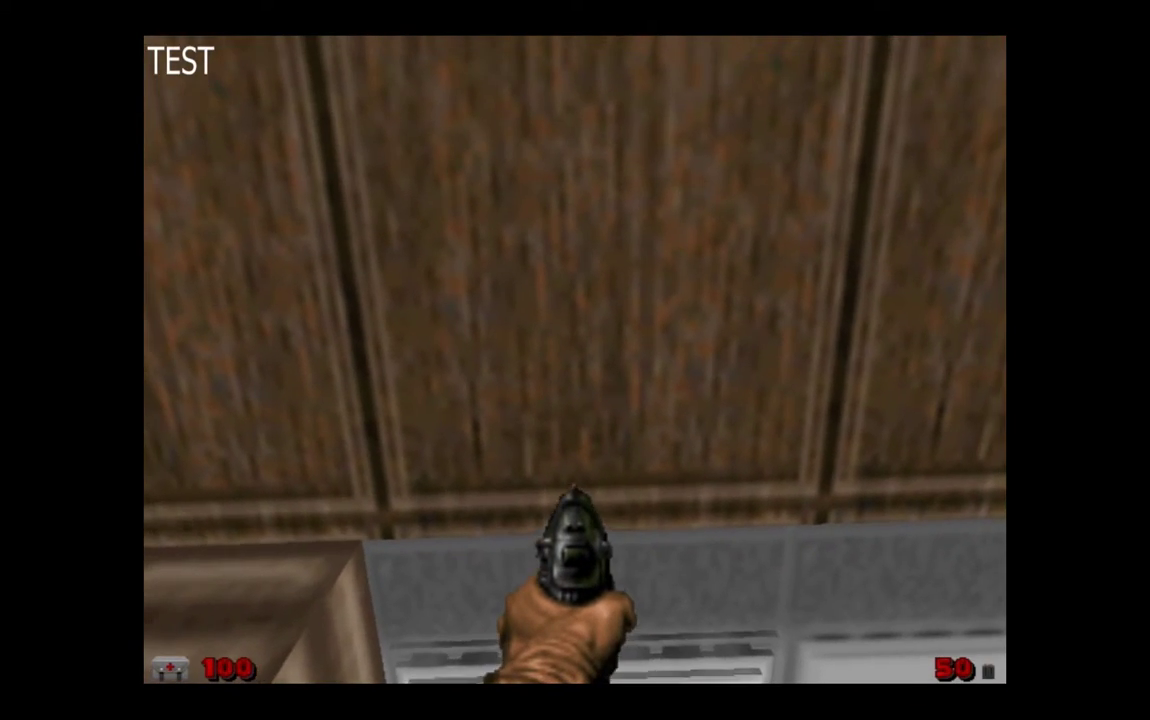
Finish viewing the wide white panel lights and move into the neighbouring alcove with the smaller square white ceiling lights.
key("Page_Down")
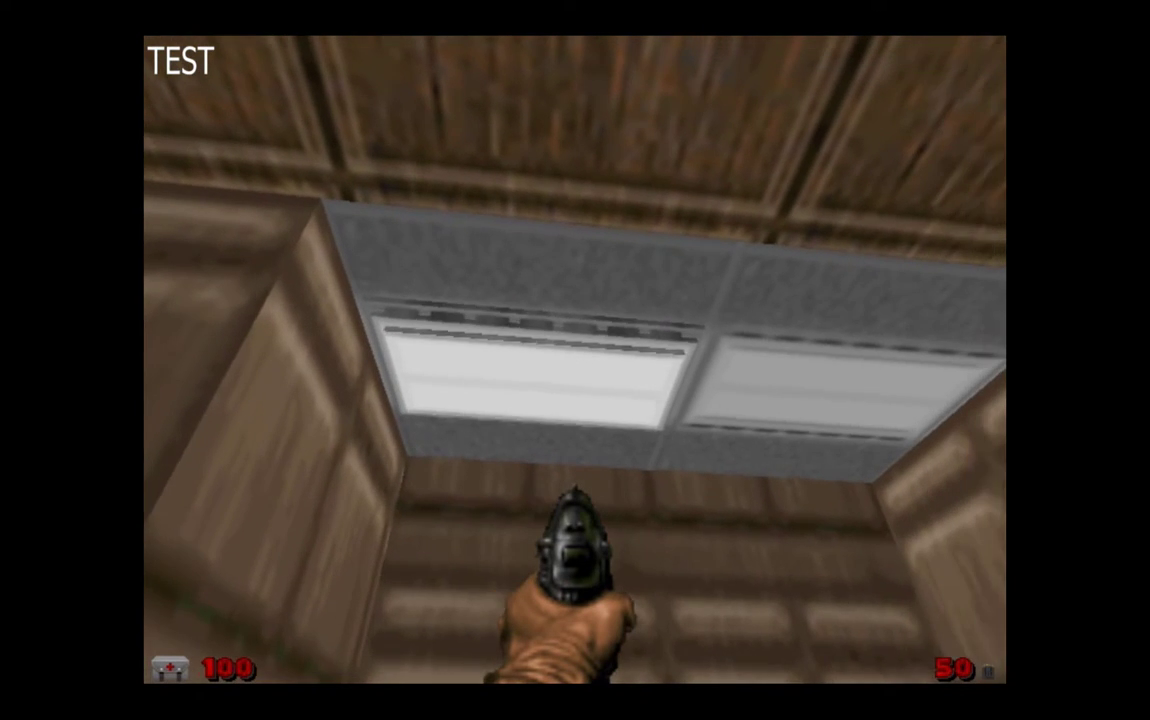
key("Right")
key("Right")
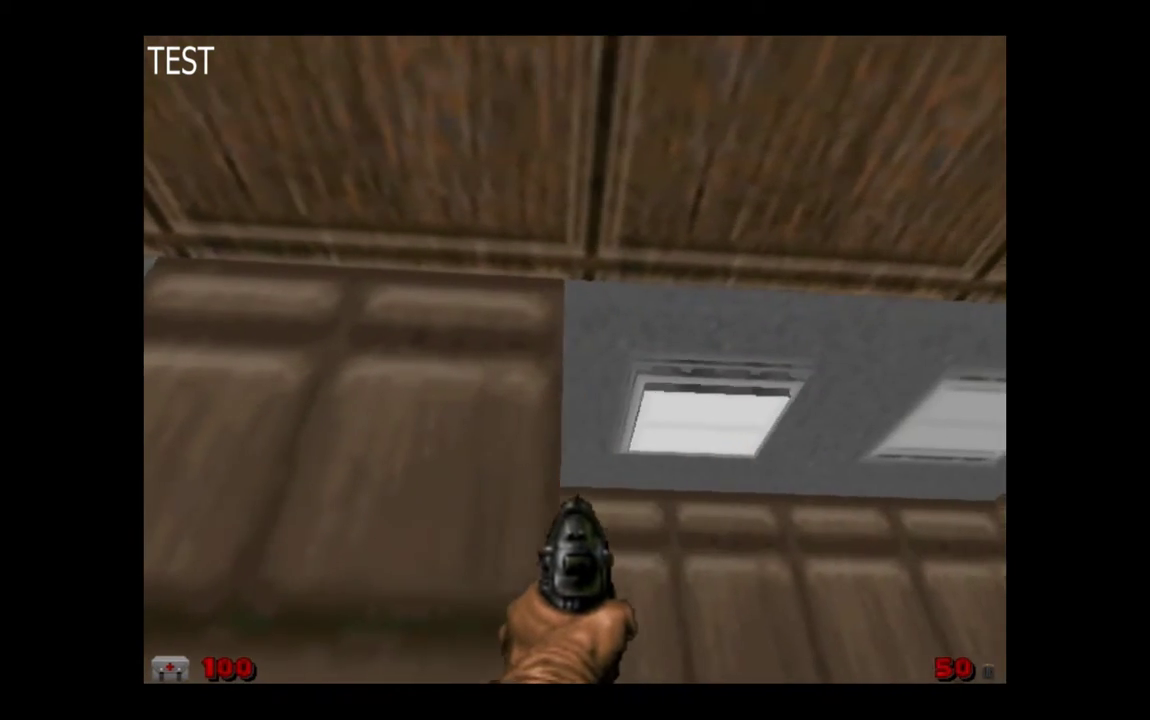
key("d")
key("w")
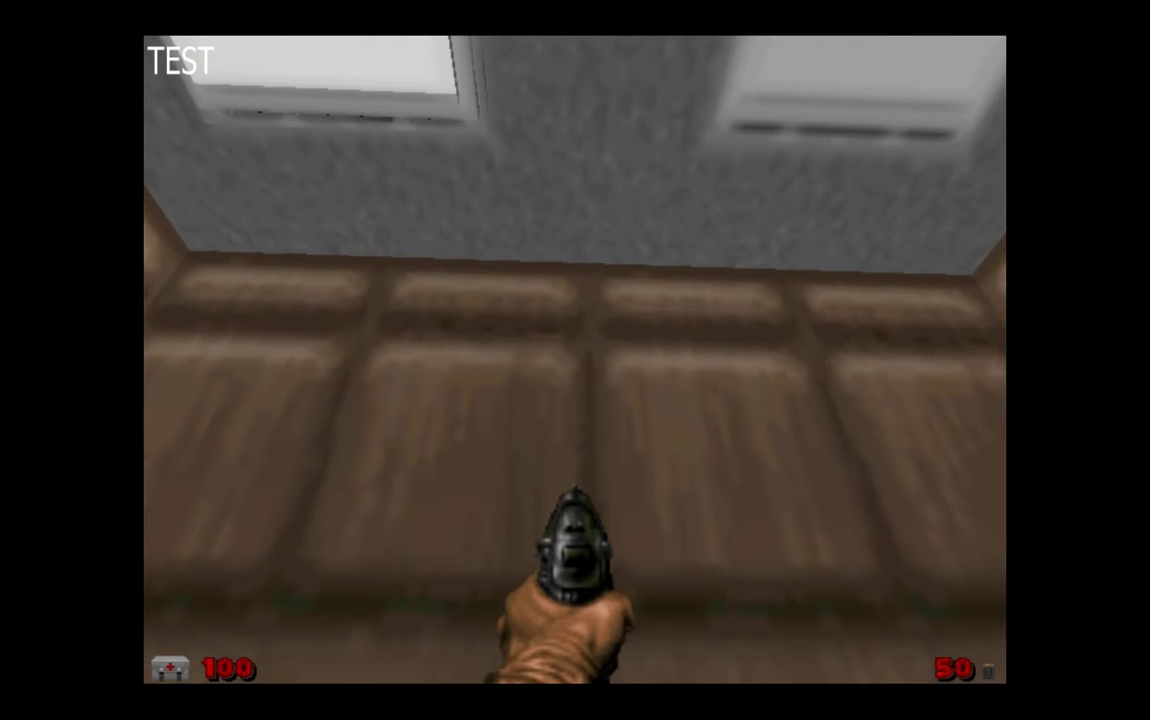
Inspect the recessed square white light with dark vent slots from below and farther back, comparing it with the flat version.
key("Page_Down")
key("Page_Up")
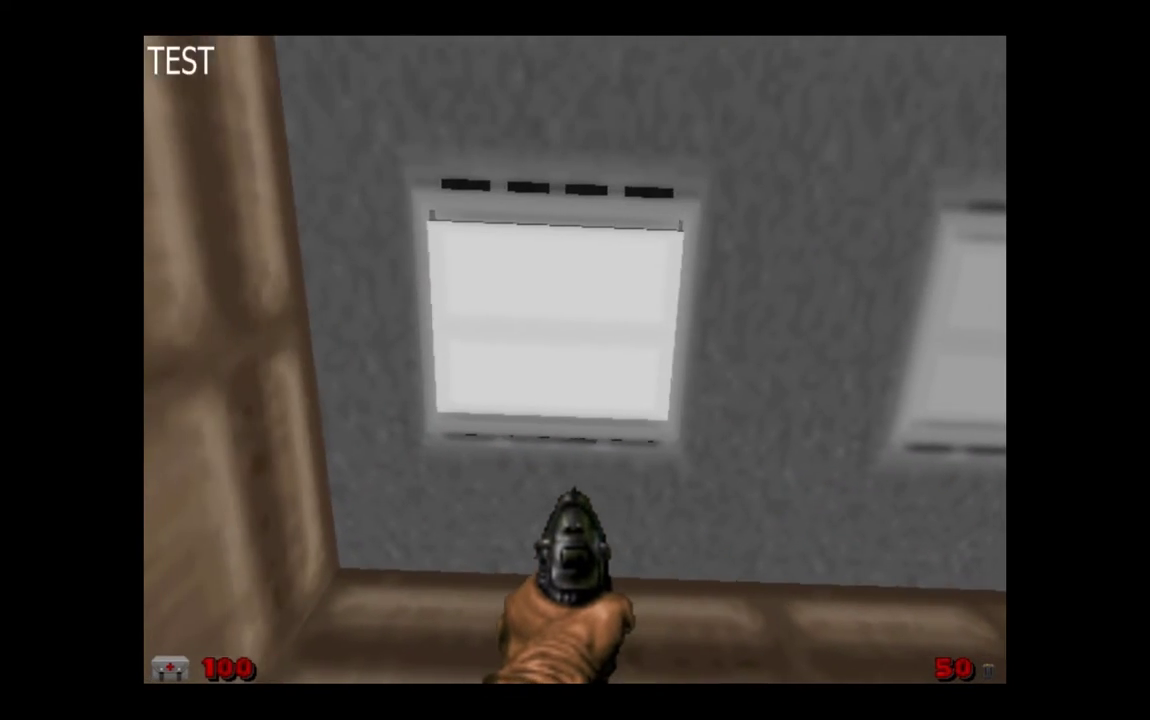
key("Page_Up")
key("Page_Down")
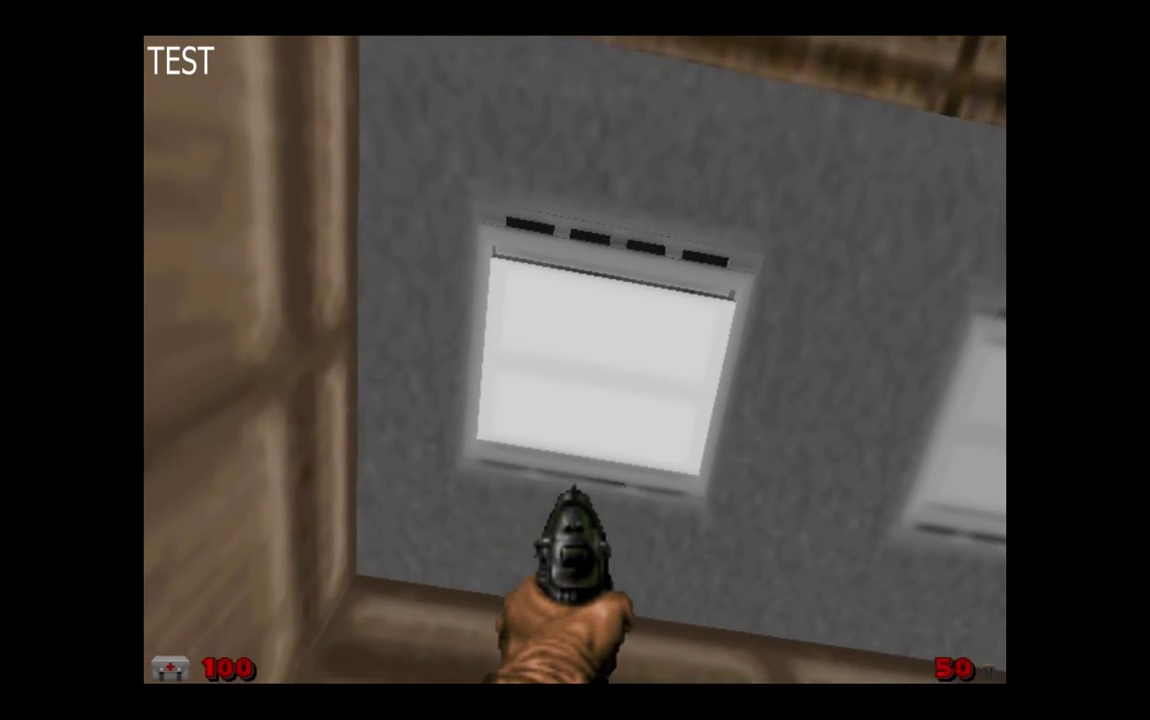
key("Page_Up")
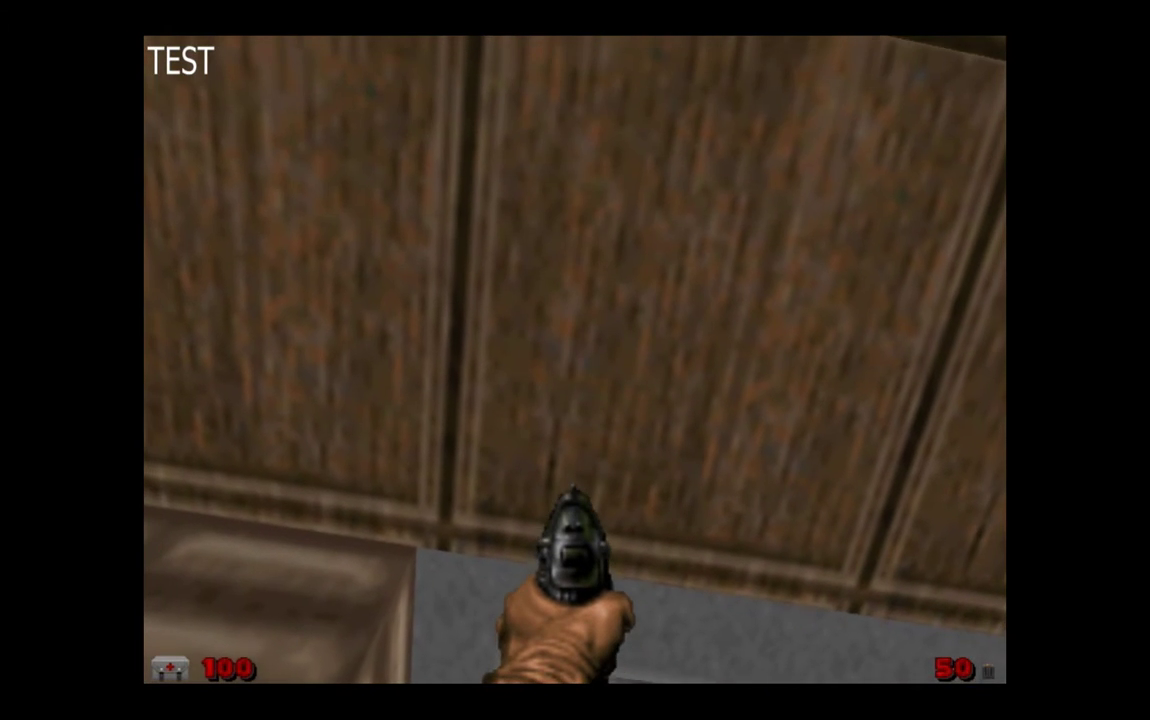
key("Page_Down")
key("Left")
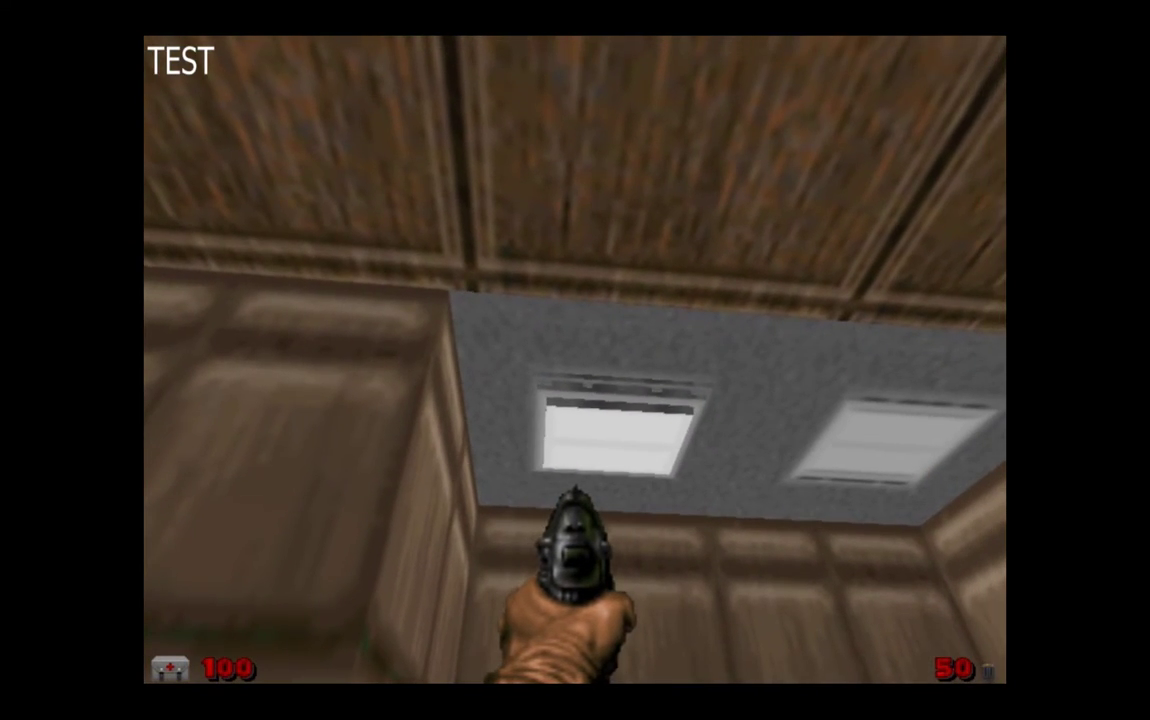
Compare the recessed and flat rotated square lights with orange edges in the black-ceilinged alcove.
key("Right")
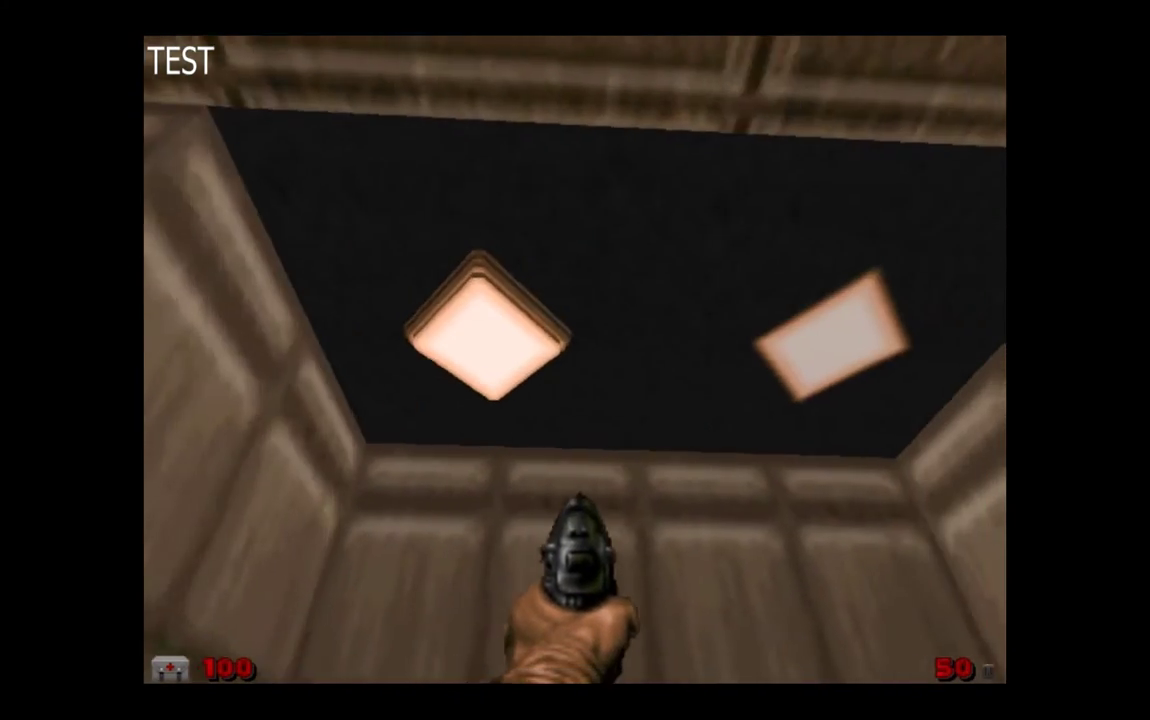
key("Left")
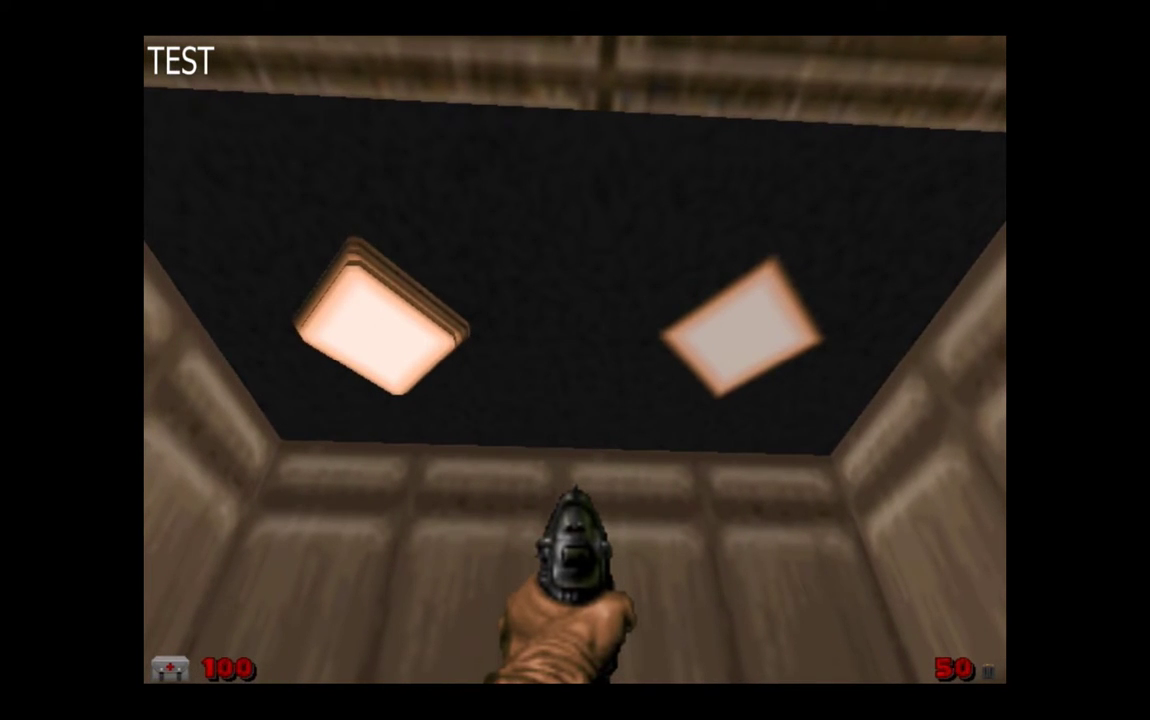
key("Left")
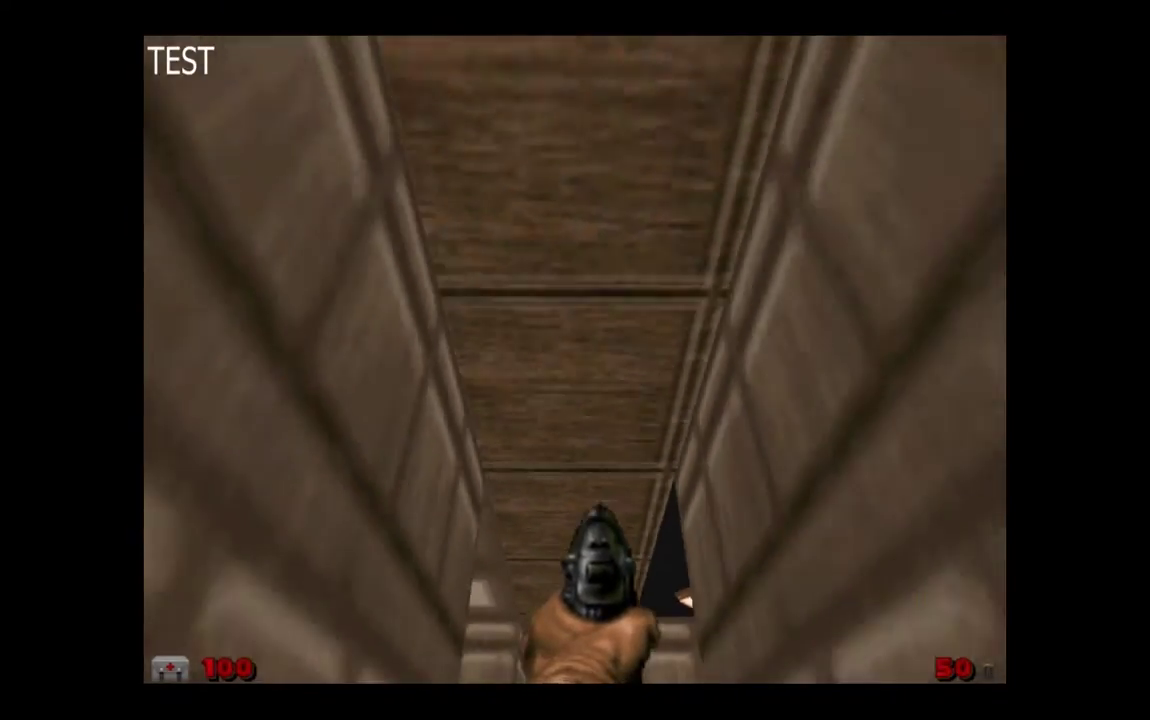
Leave the light alcoves, go to the large grey metal door between the blue torches and open it.
key("w")
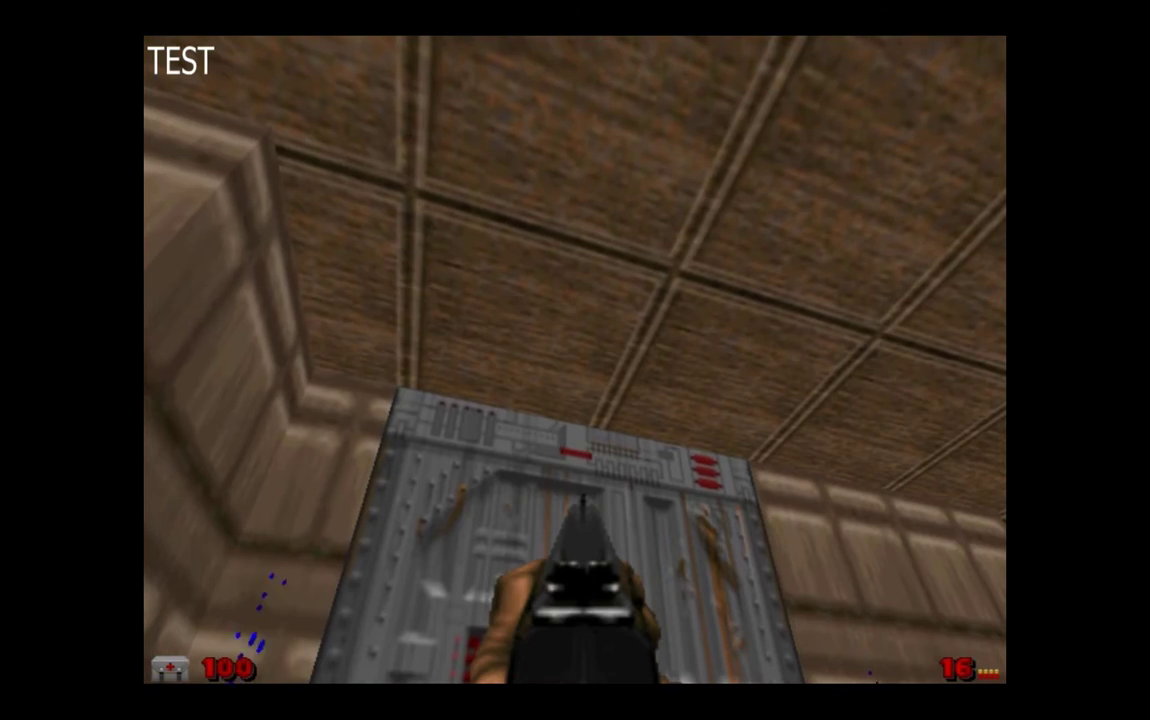
key("Page_Down")
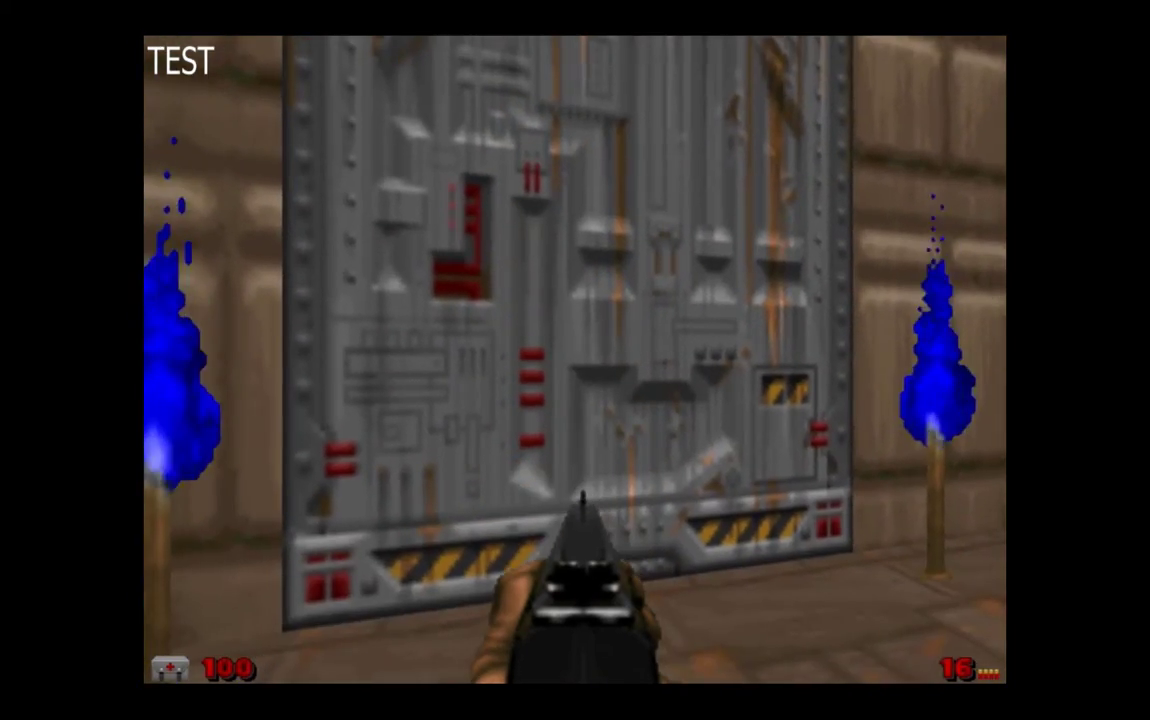
key("d")
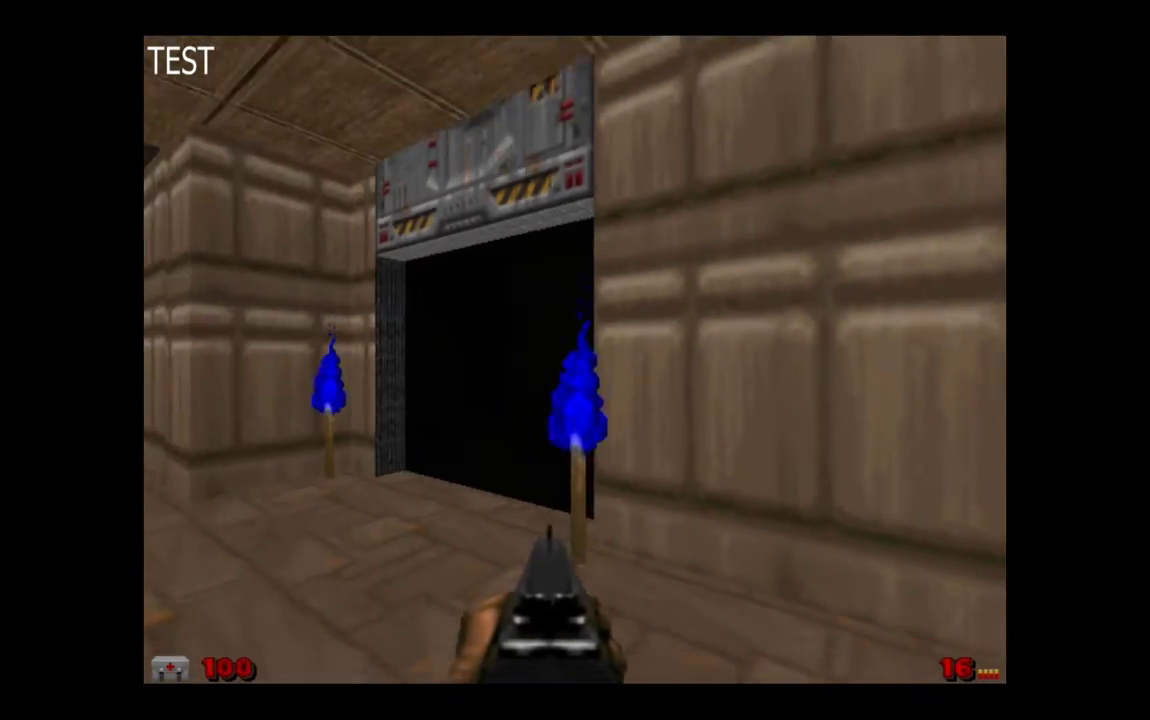